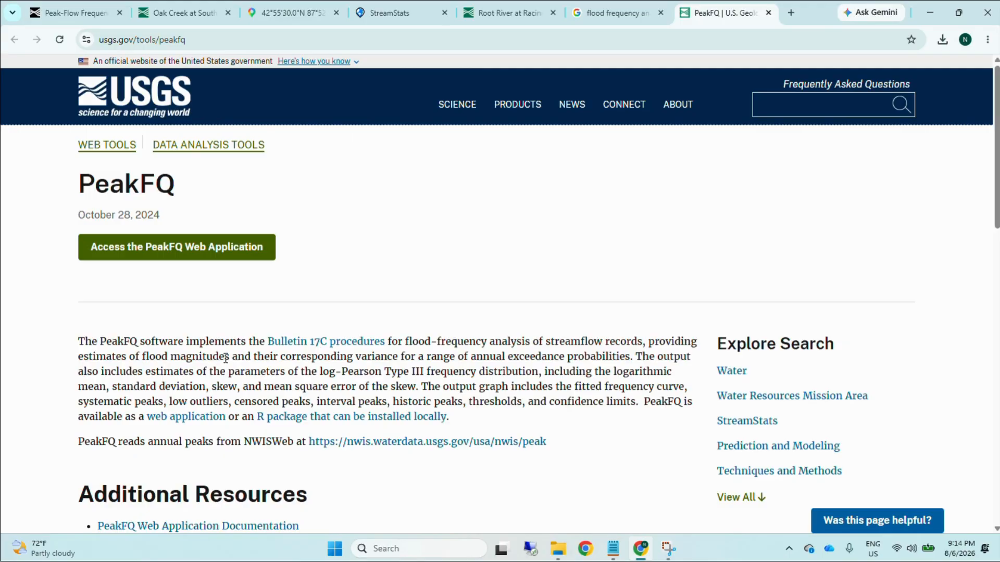
Step: Open the Bulletin 17C procedures page from the PeakFQ page and read through its guidelines summary and citation information
click(322, 344)
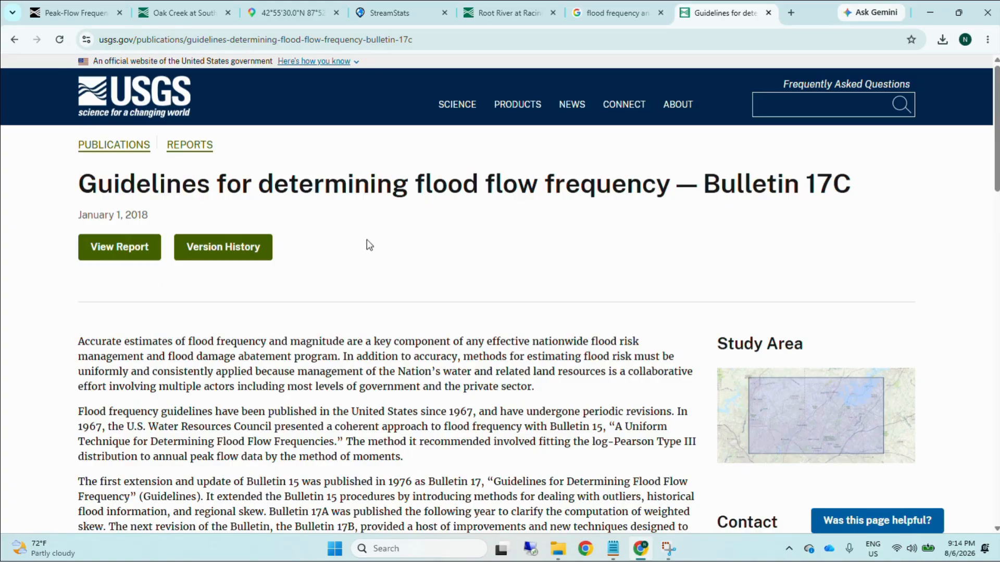
drag(854, 183, 75, 195)
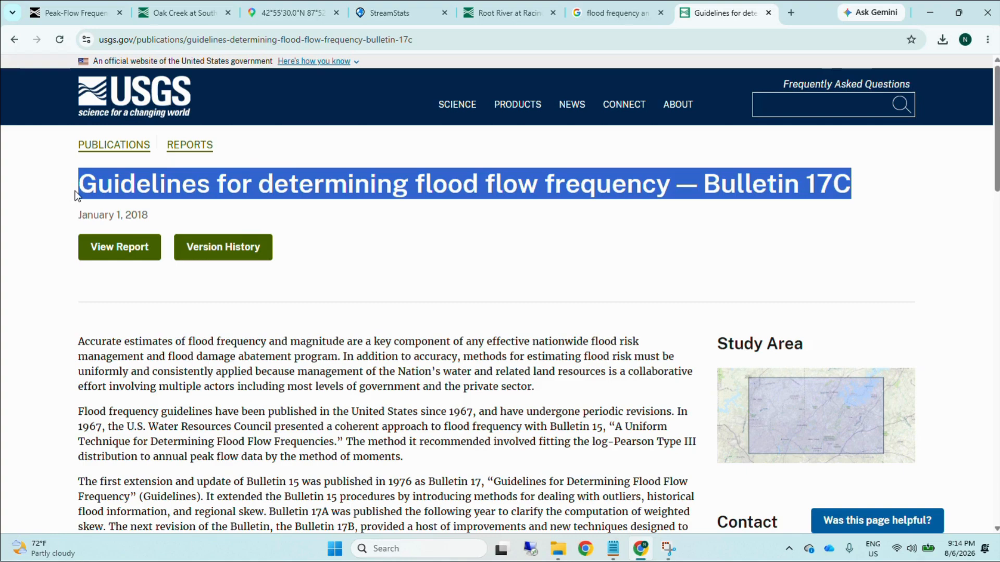
click(511, 269)
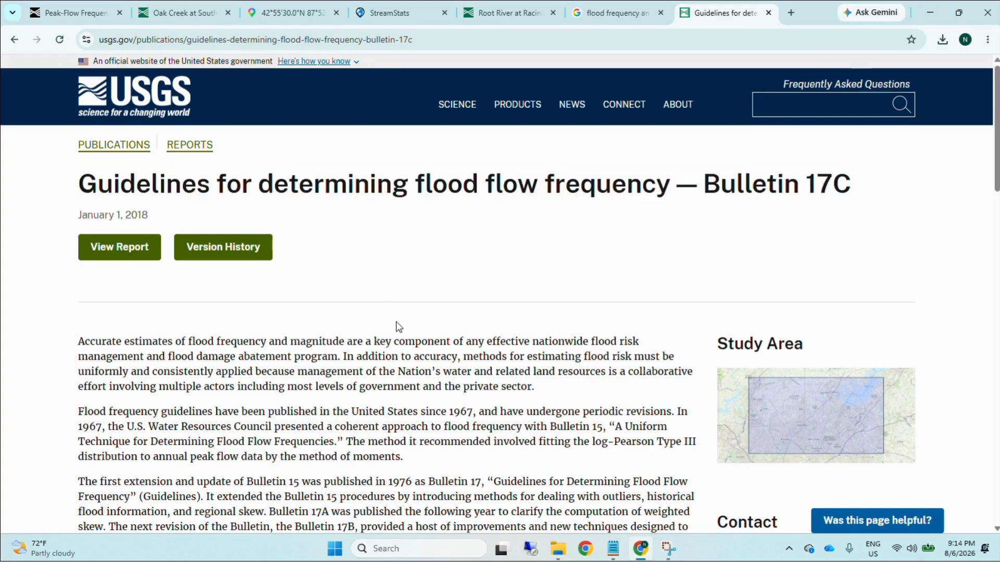
scroll(396, 317, down, 2)
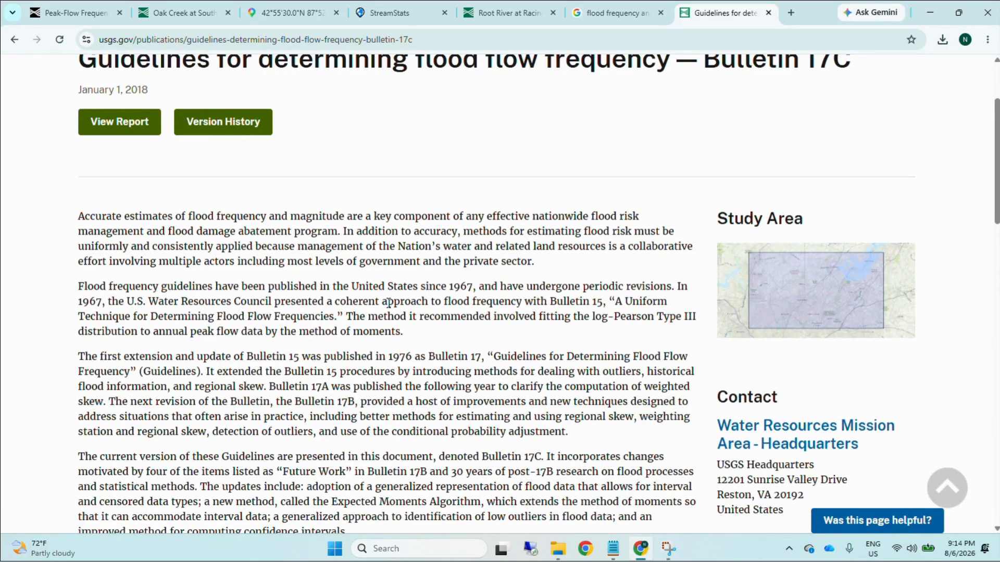
scroll(350, 262, down, 3)
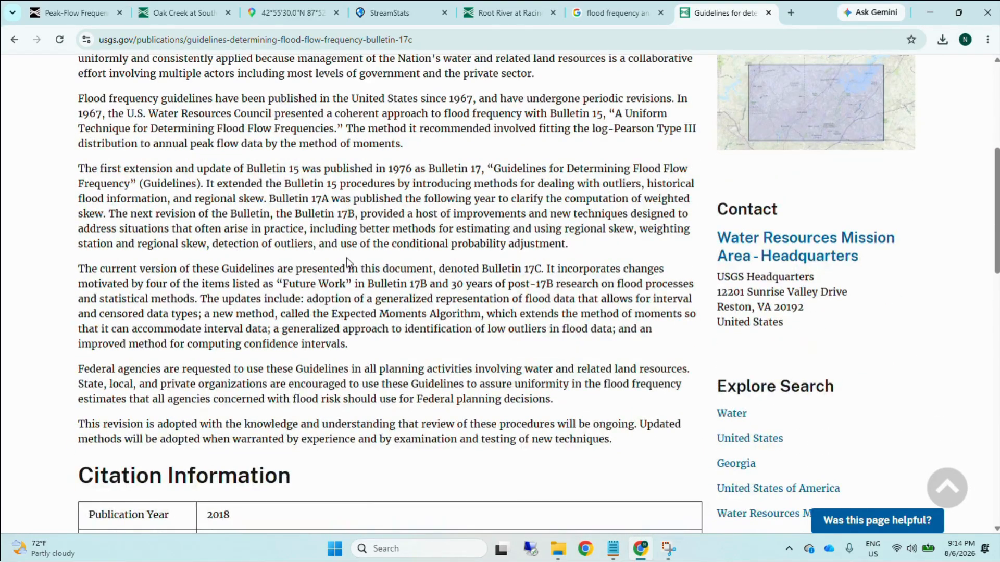
scroll(348, 260, down, 5)
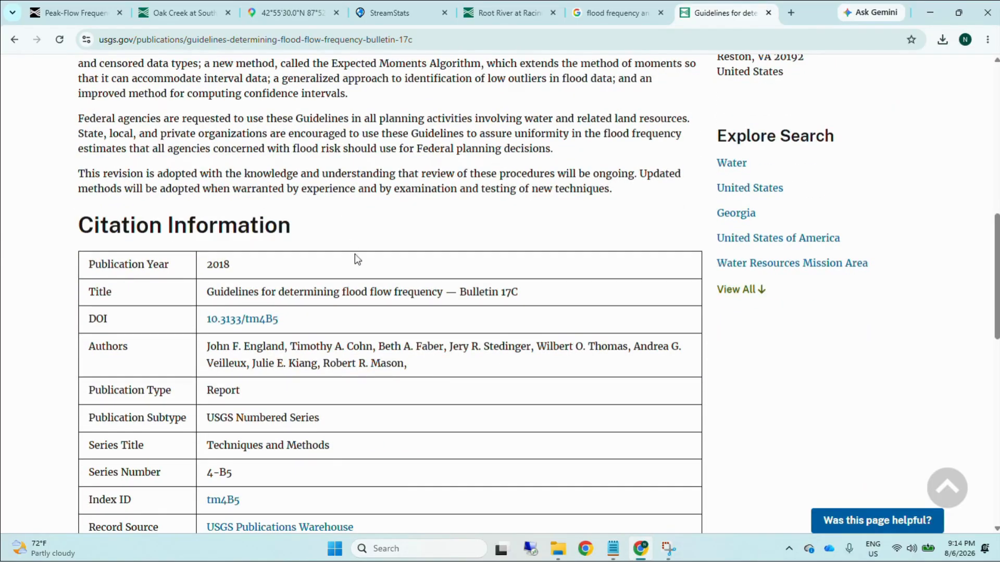
scroll(355, 328, down, 3)
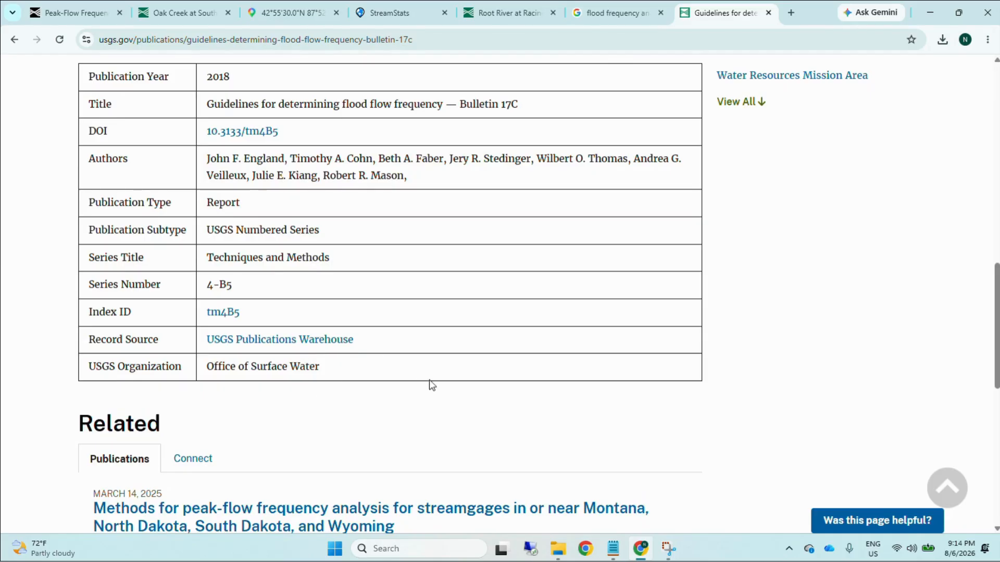
scroll(429, 386, up, 6)
scroll(429, 396, up, 6)
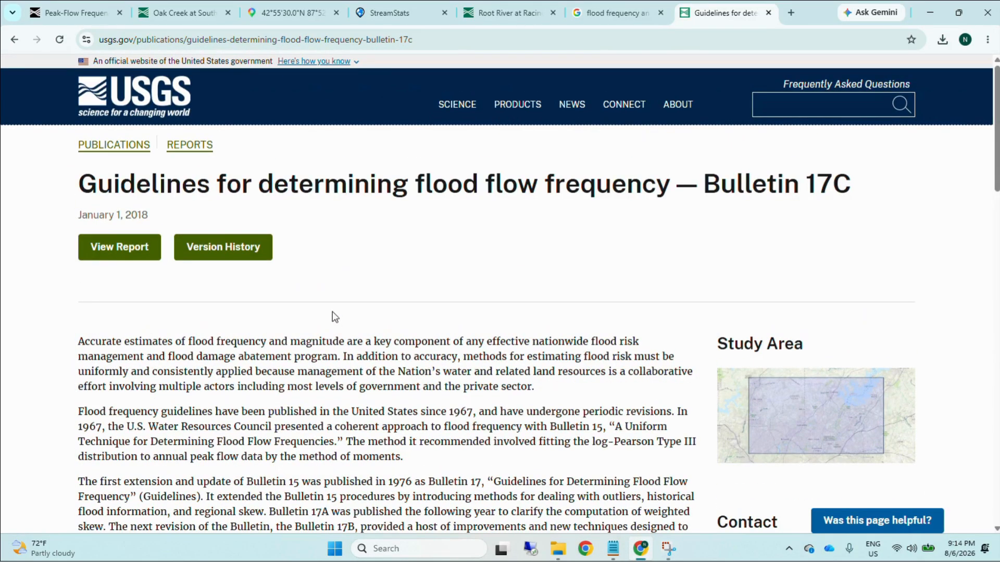
click(14, 39)
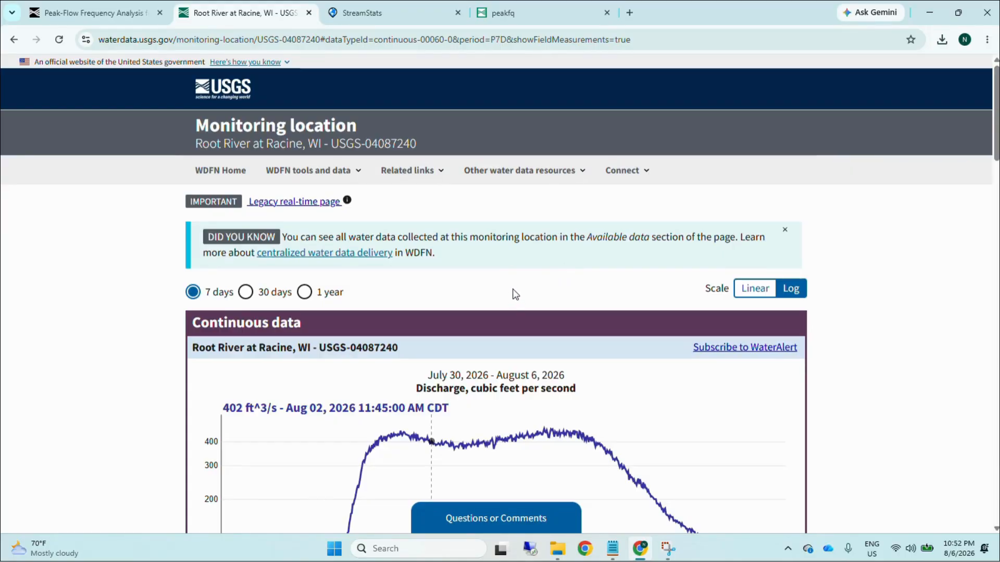
Step: Review the USGS monitoring location page for Root River at Racine, WI, including its station name, number and location map
drag(416, 142, 180, 156)
click(115, 274)
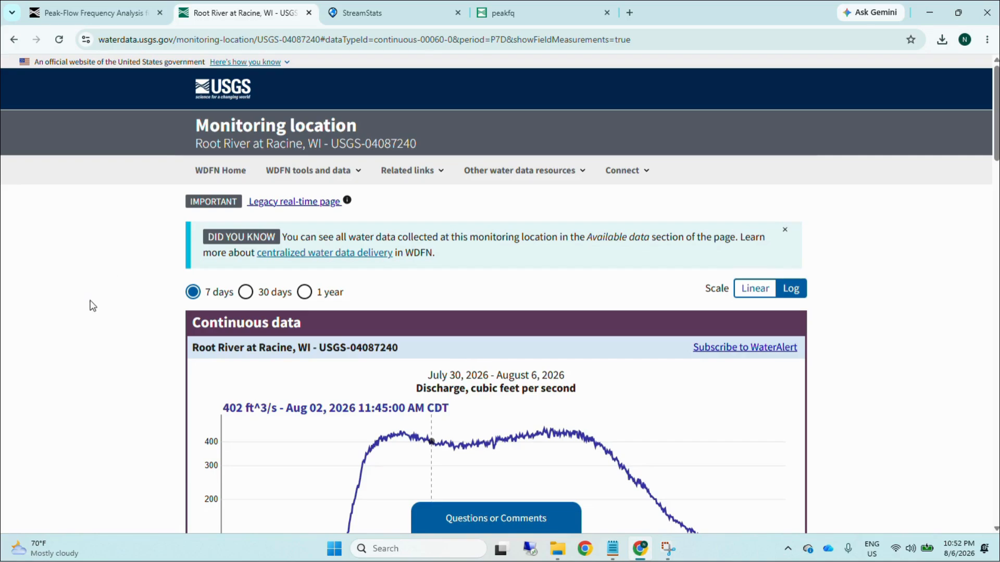
scroll(99, 321, down, 15)
scroll(101, 328, down, 14)
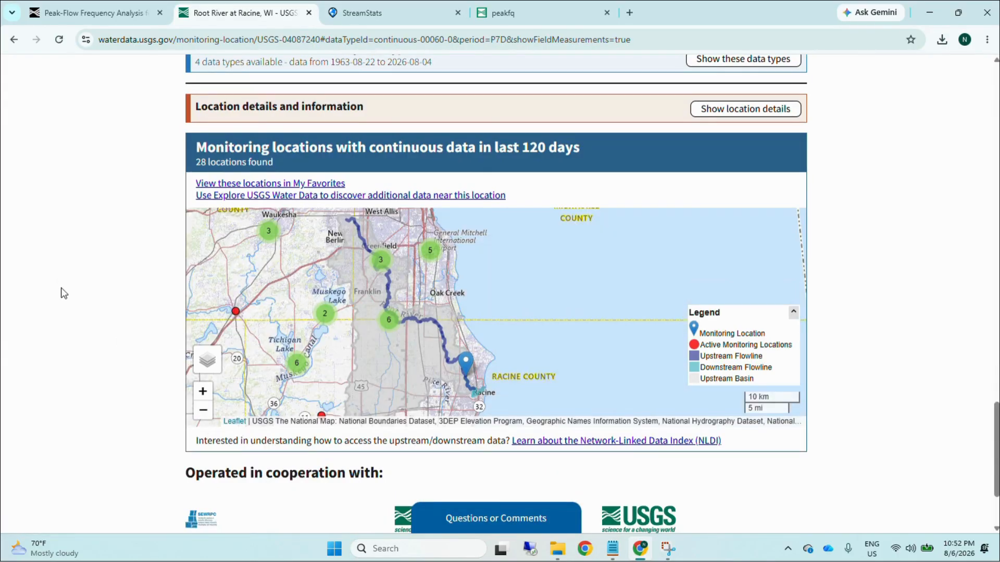
scroll(64, 293, up, 18)
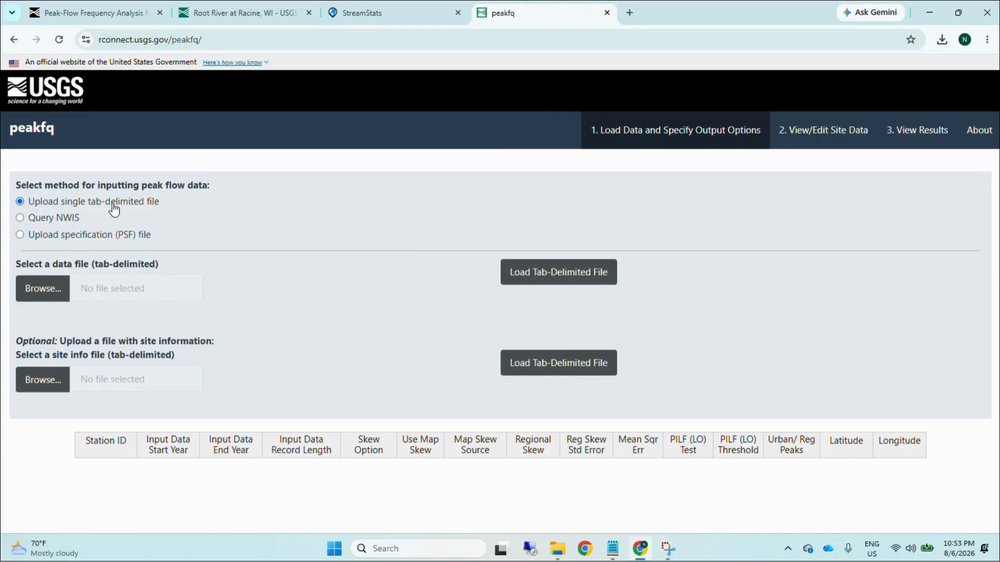
Step: Load the peak flow data in peakfq through an NWIS query for site number 04087240
click(47, 220)
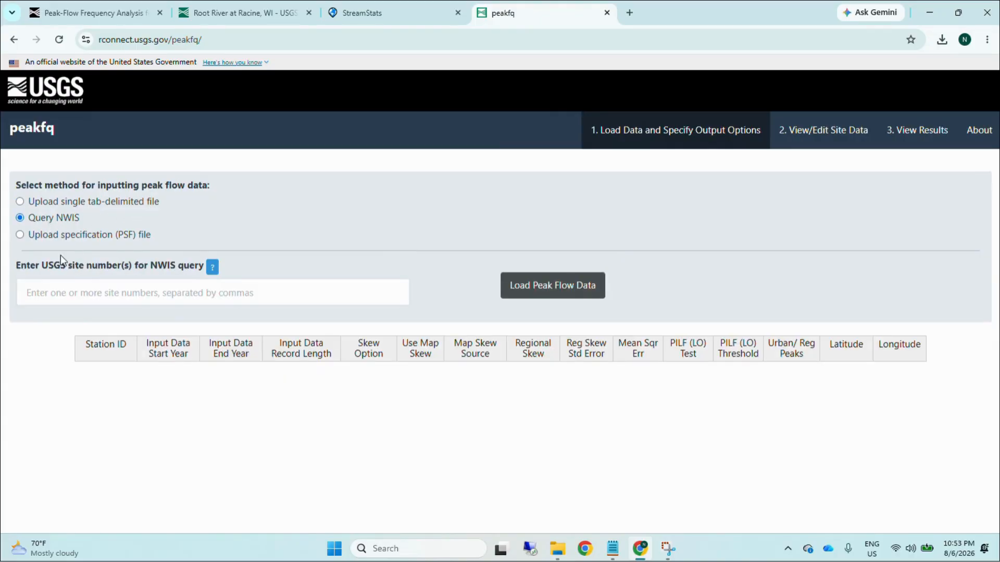
click(122, 293)
text(04087240)
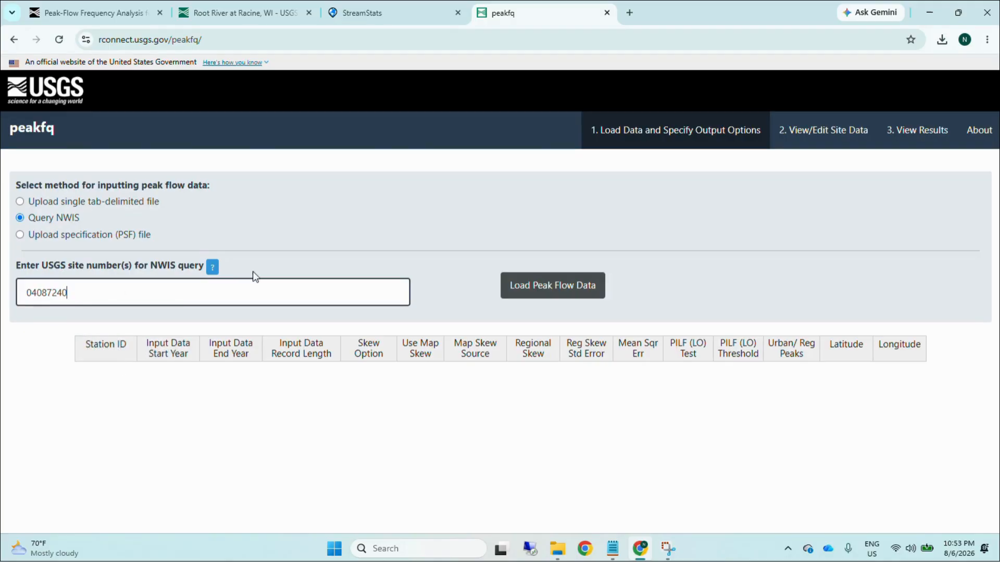
click(529, 286)
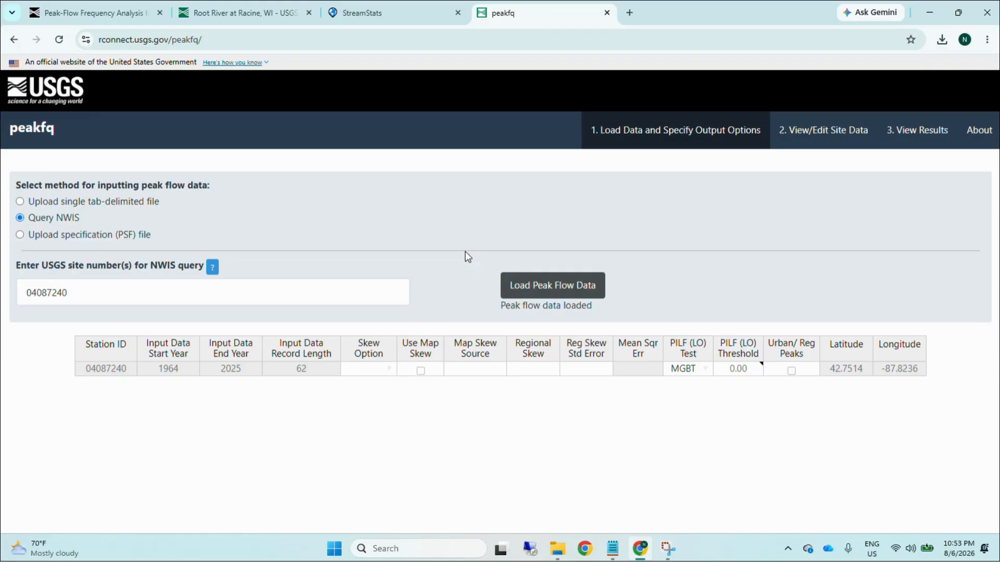
Step: Download PeakFQ_Data.zip from the ScienceBase peak-flow frequency data release and open the archive
click(126, 14)
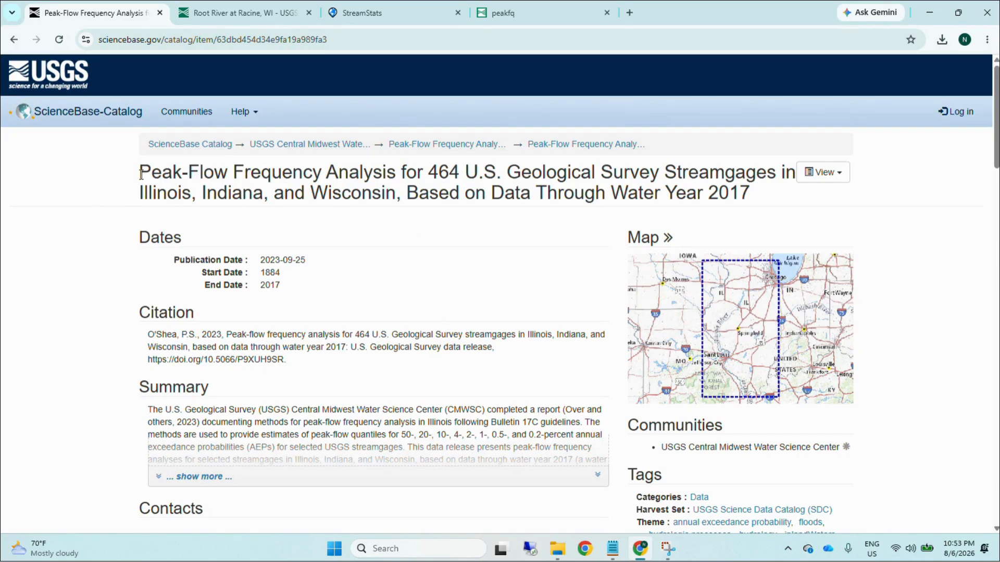
scroll(380, 253, down, 6)
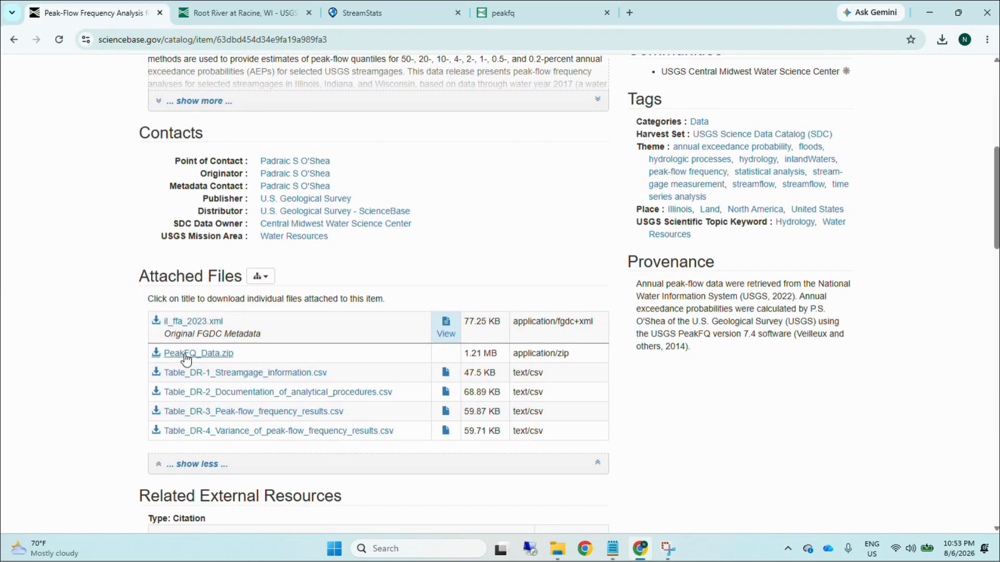
click(186, 356)
click(930, 71)
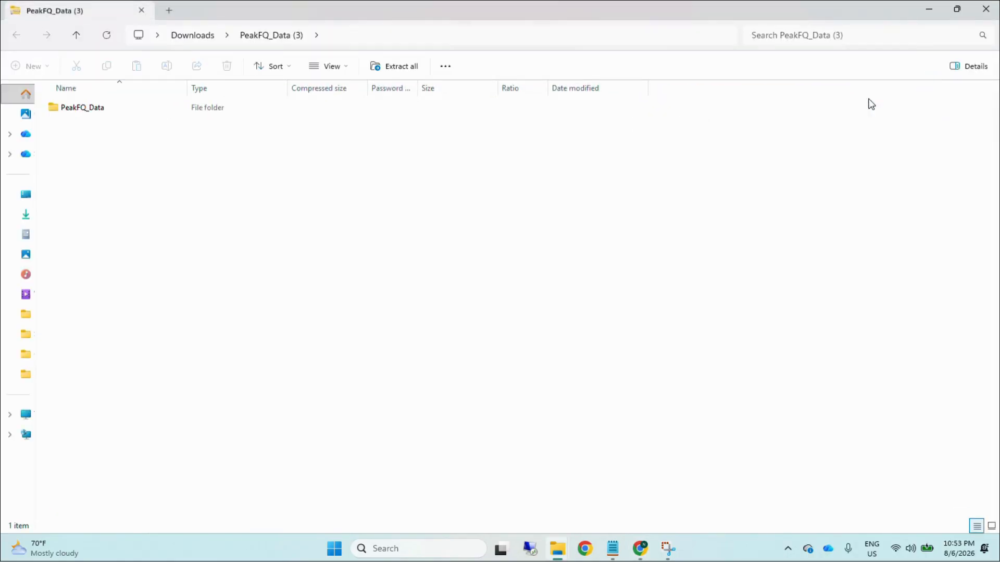
Step: Open the REGION2_STATIONS PSF file from the archive's PeakFQ_Input folder
double_click(78, 108)
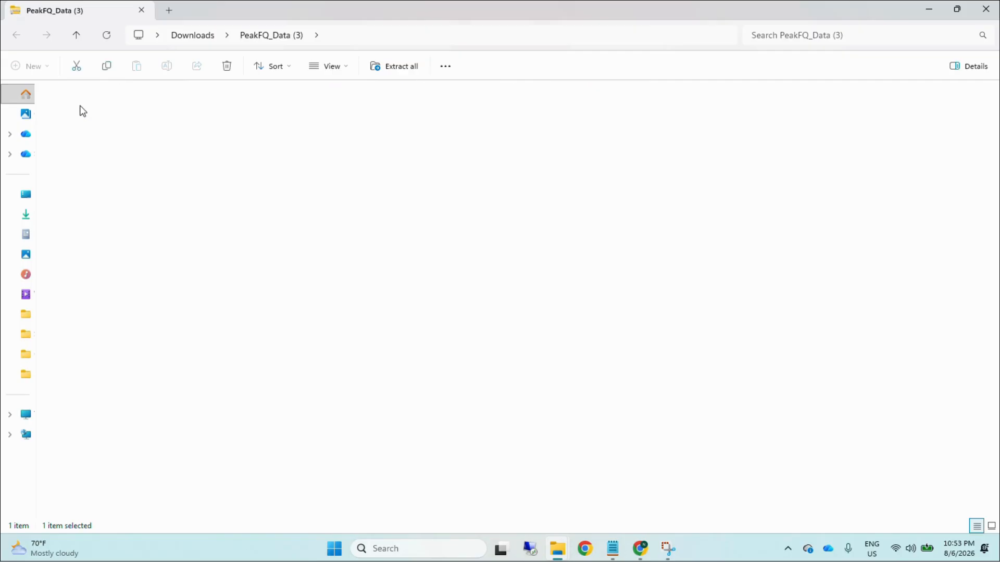
double_click(99, 112)
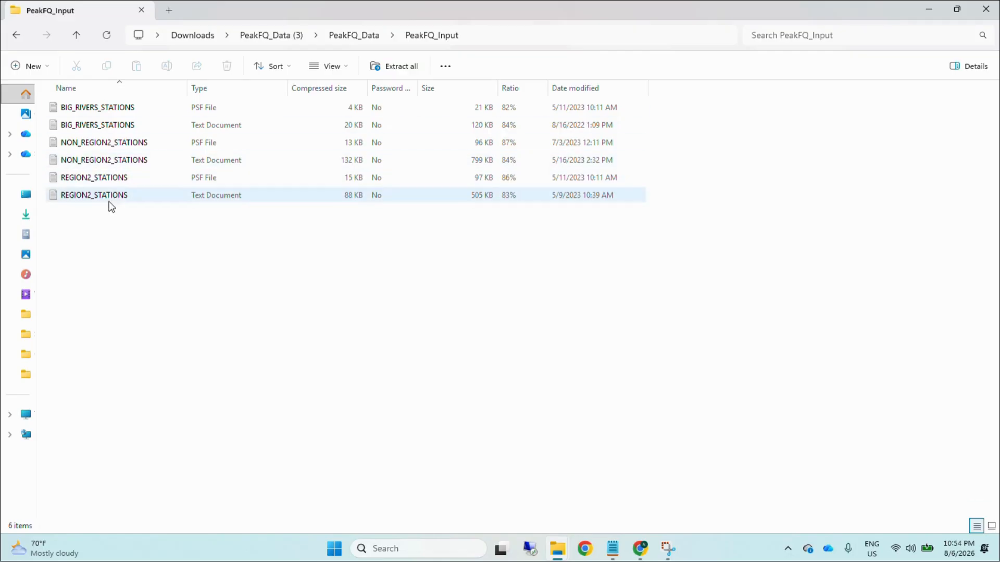
click(114, 181)
Step: Take the station number from the Root River page and find station 04087240 in REGION2_STATIONS.psf to examine its settings
key(alt+Tab)
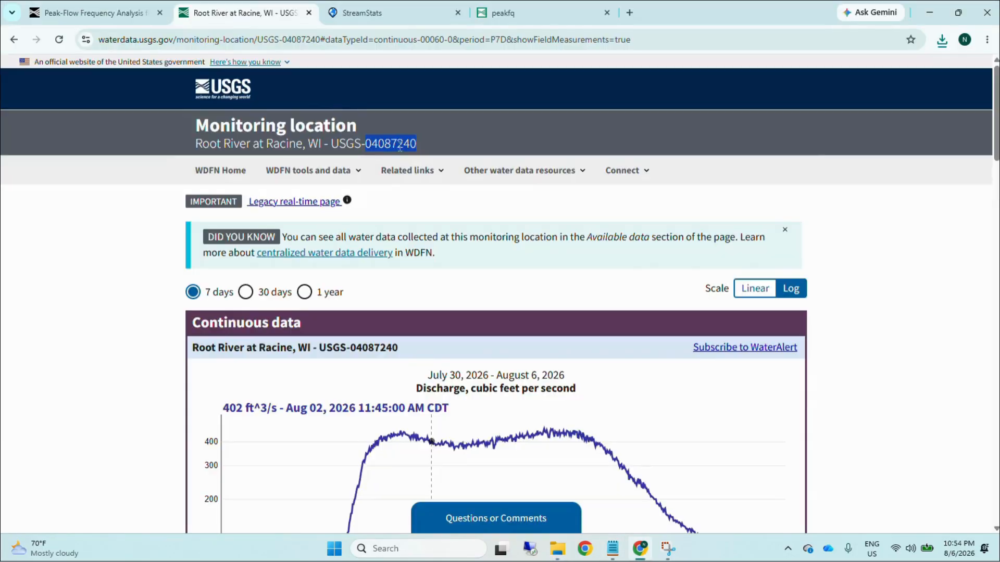
key(alt+Tab)
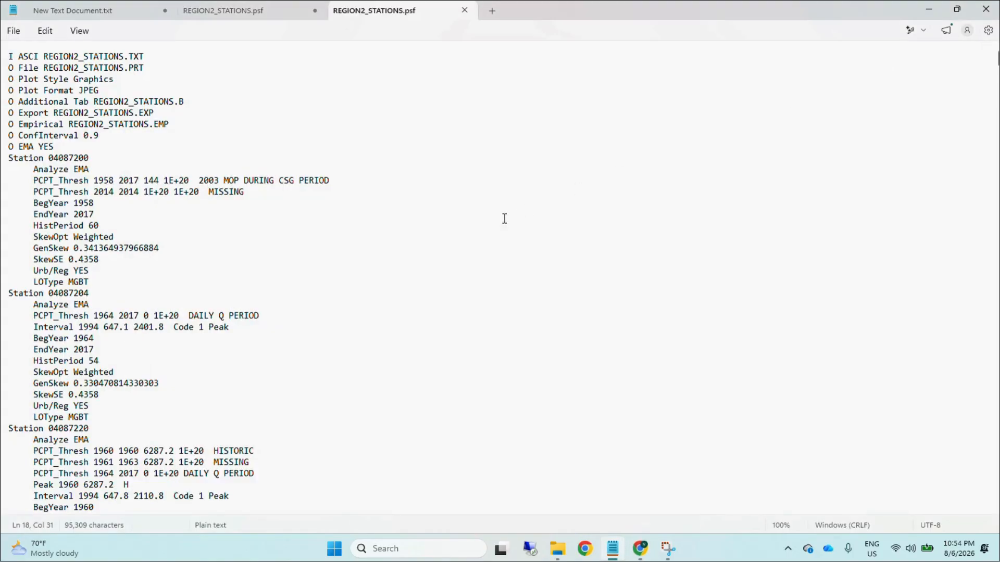
key(ctrl+f)
key(Return)
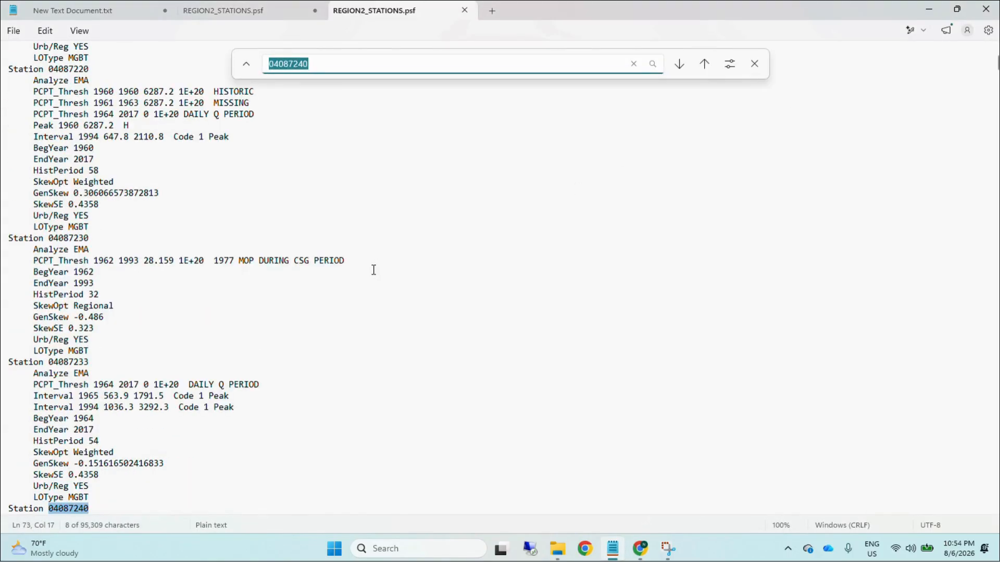
scroll(275, 354, down, 5)
scroll(276, 364, down, 1)
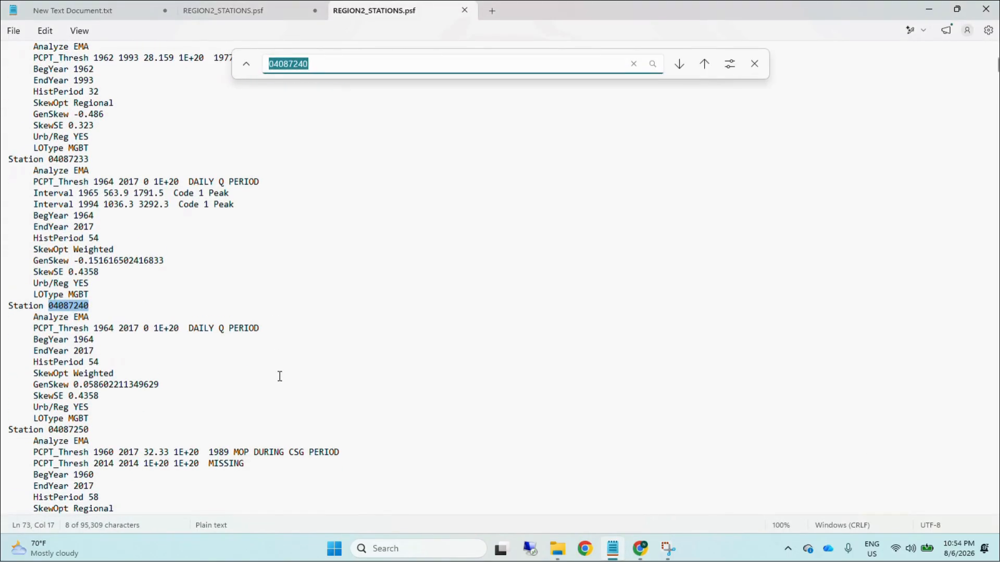
Step: Return to peakfq and set the end year of station 04087240's perception threshold to 2017 in the site data
key(alt+Tab)
click(569, 11)
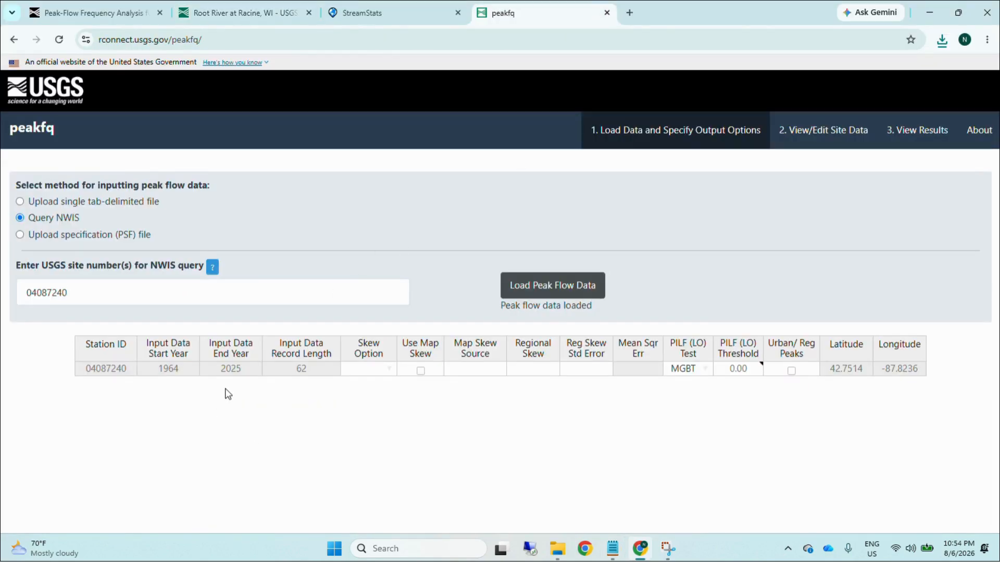
click(237, 369)
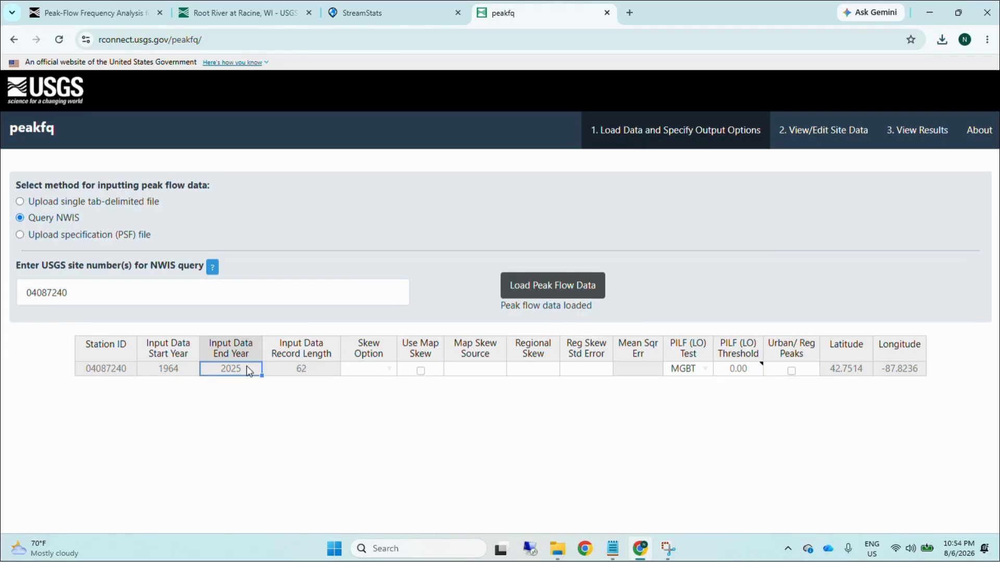
click(288, 439)
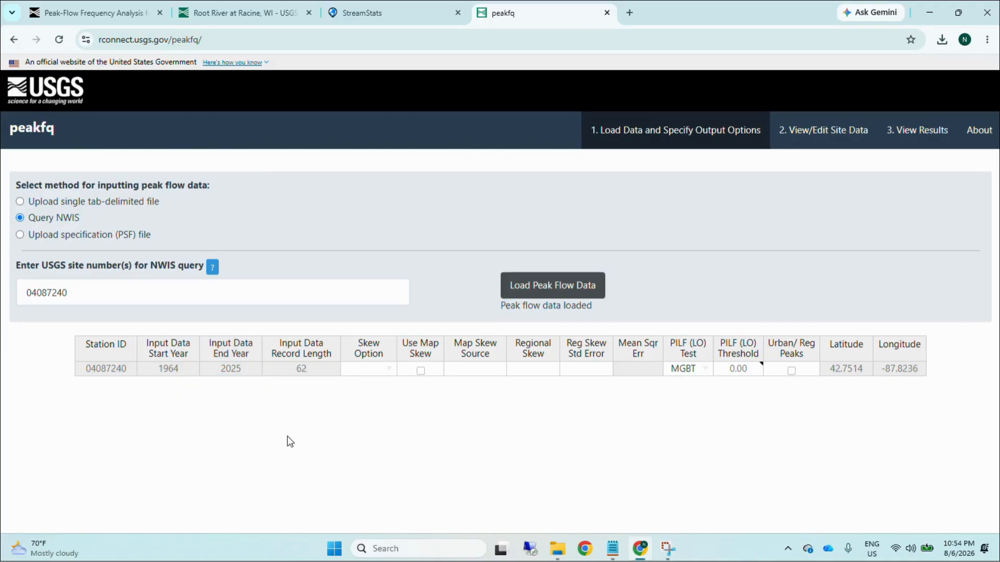
click(810, 138)
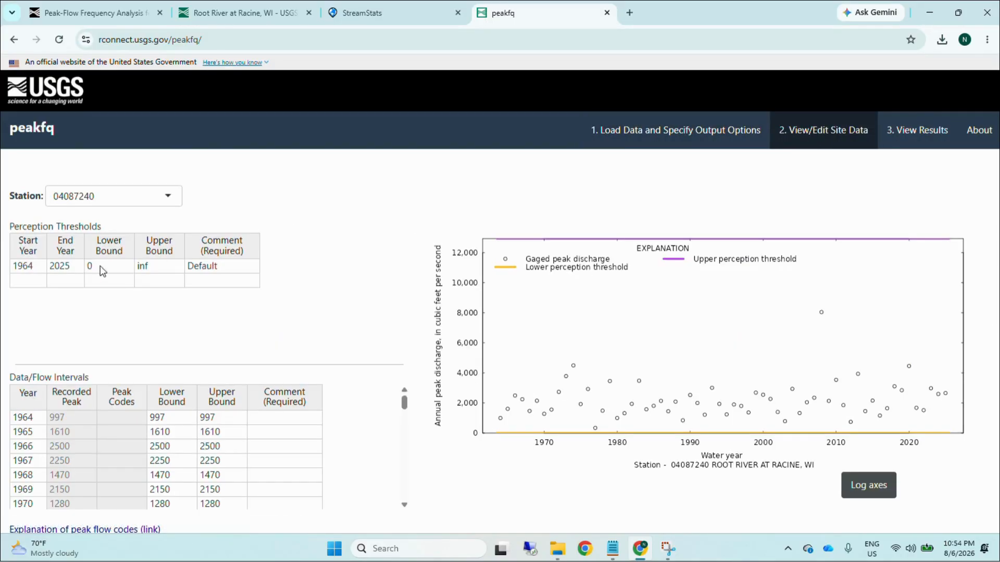
click(65, 266)
double_click(76, 266)
click(77, 266)
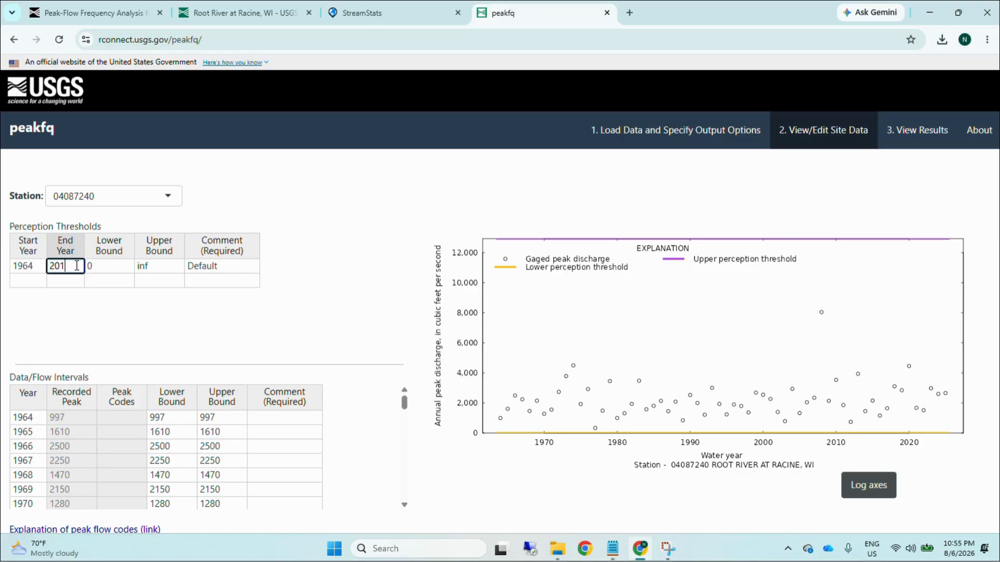
text(17)
click(128, 327)
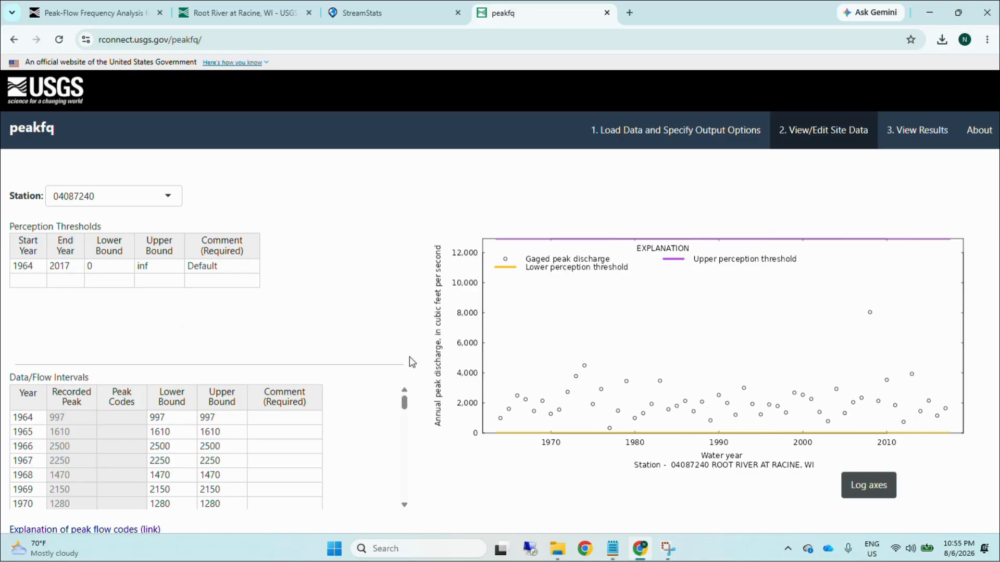
Step: Set the skew option for station 04087240 to Weighted in the output options table
click(657, 134)
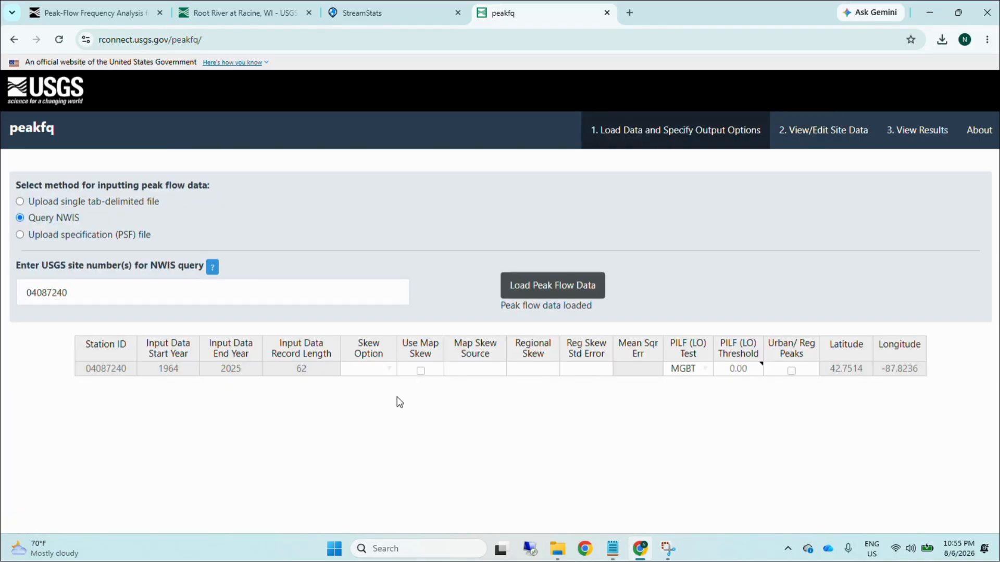
click(390, 369)
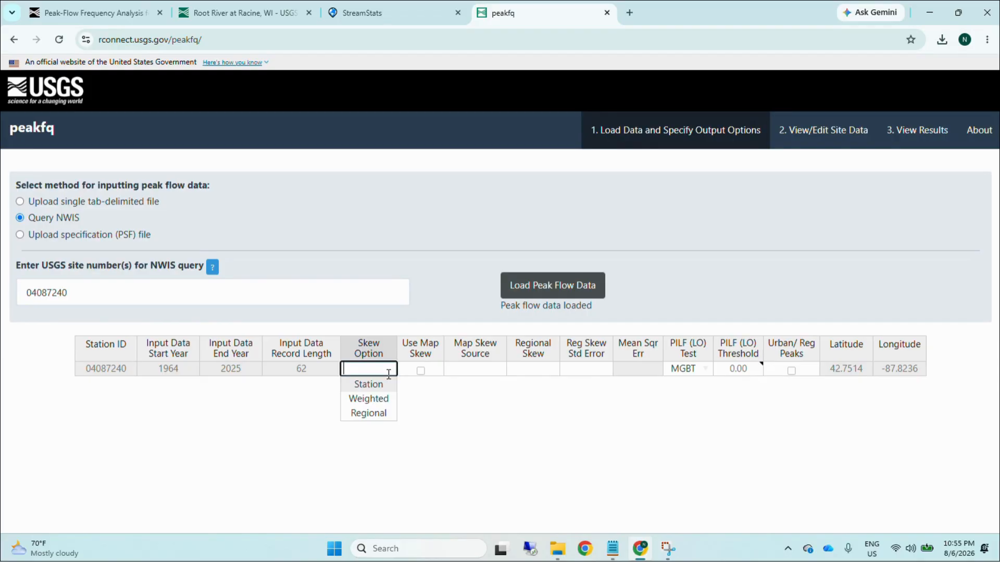
click(374, 399)
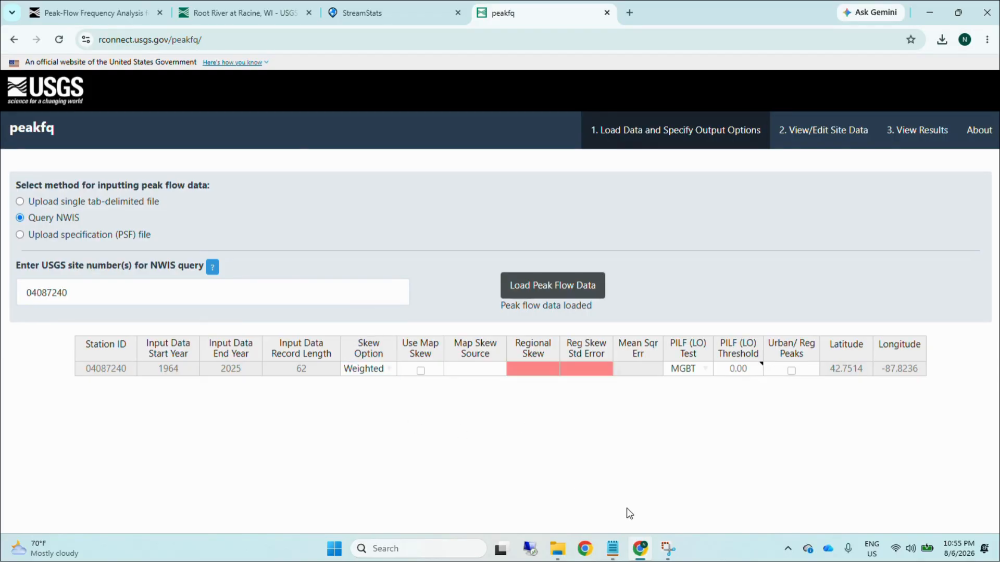
Step: Copy the GenSkew value 0.058602211349629 for station 04087240 from REGION2_STATIONS.psf into the Regional Skew cell in peakfq
click(612, 548)
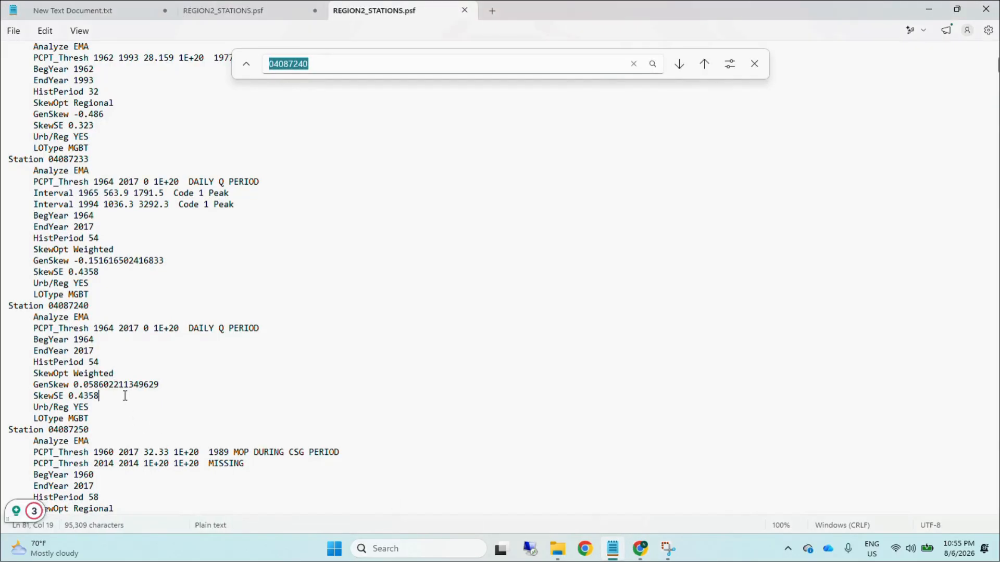
drag(115, 372, 80, 374)
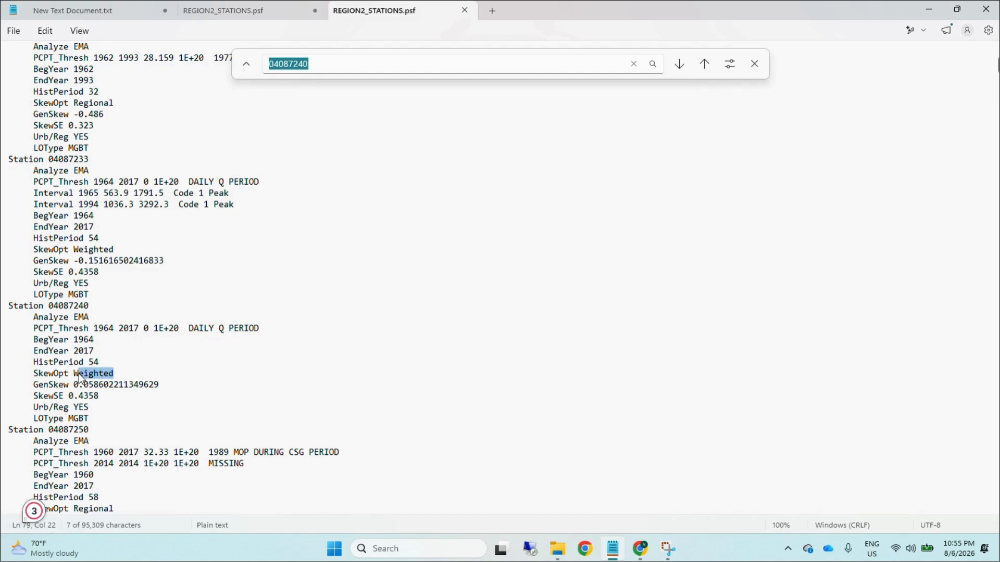
click(128, 343)
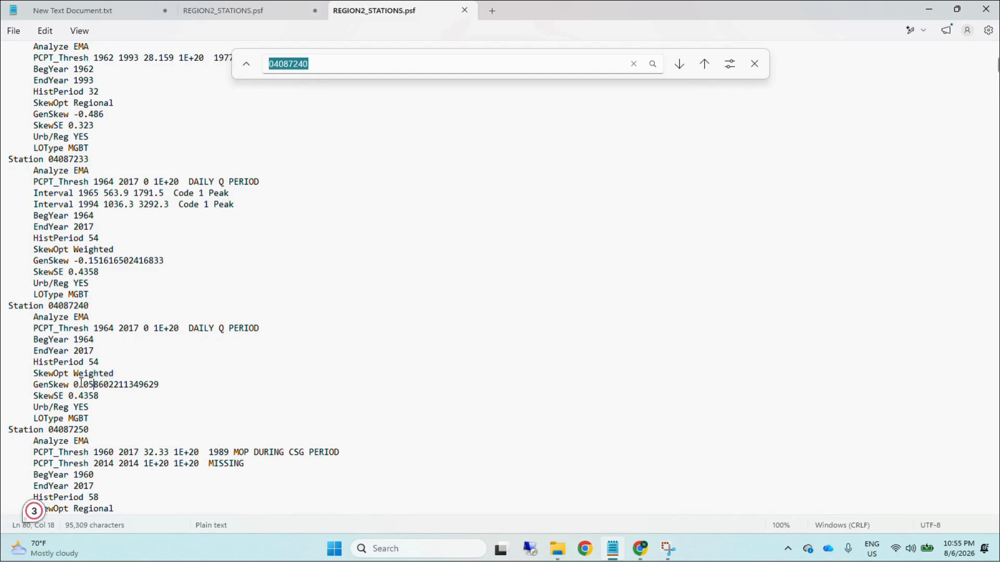
drag(74, 384, 154, 390)
key(ctrl+c)
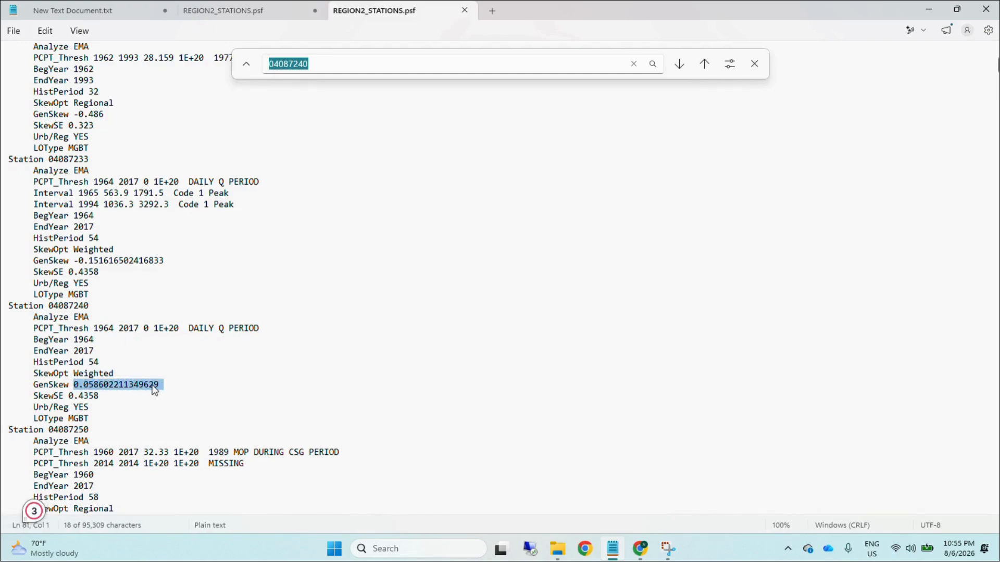
click(641, 548)
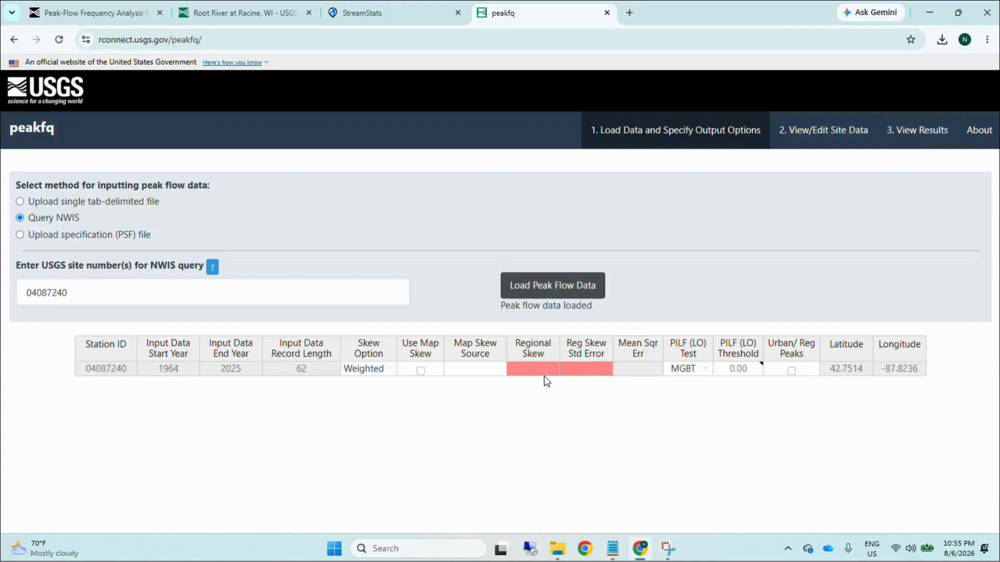
click(533, 370)
key(ctrl+v)
click(549, 415)
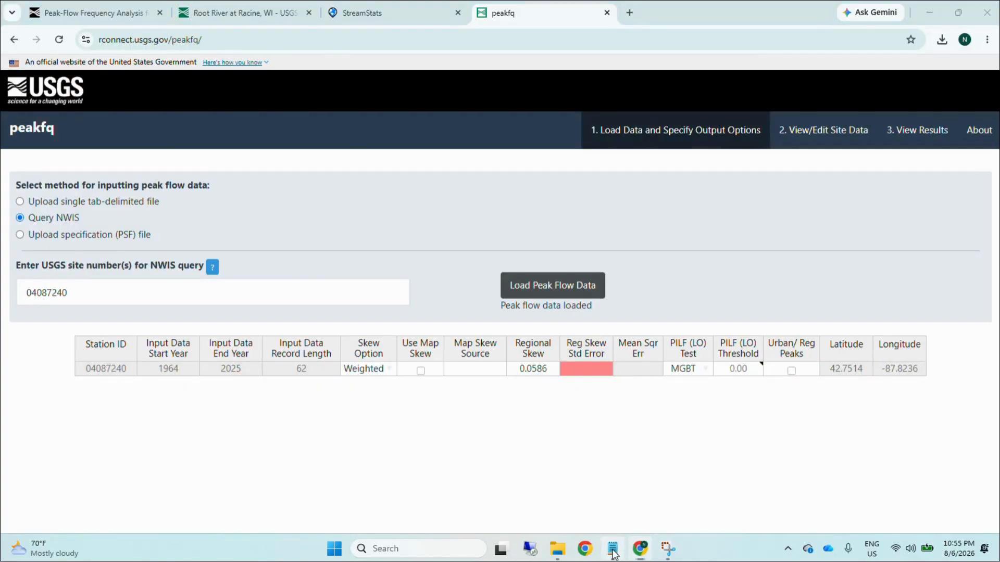
Step: Copy the SkewSE value 0.4358 for station 04087240 from the PSF file into peakfq's Reg Skew Std Error cell
click(613, 550)
drag(99, 396, 68, 396)
key(ctrl+c)
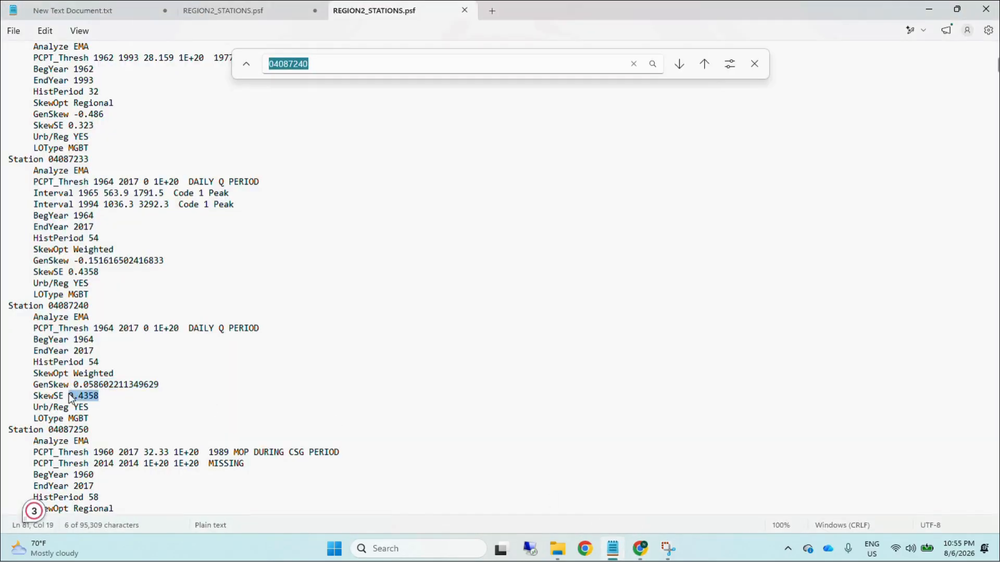
click(637, 549)
click(585, 370)
key(ctrl+v)
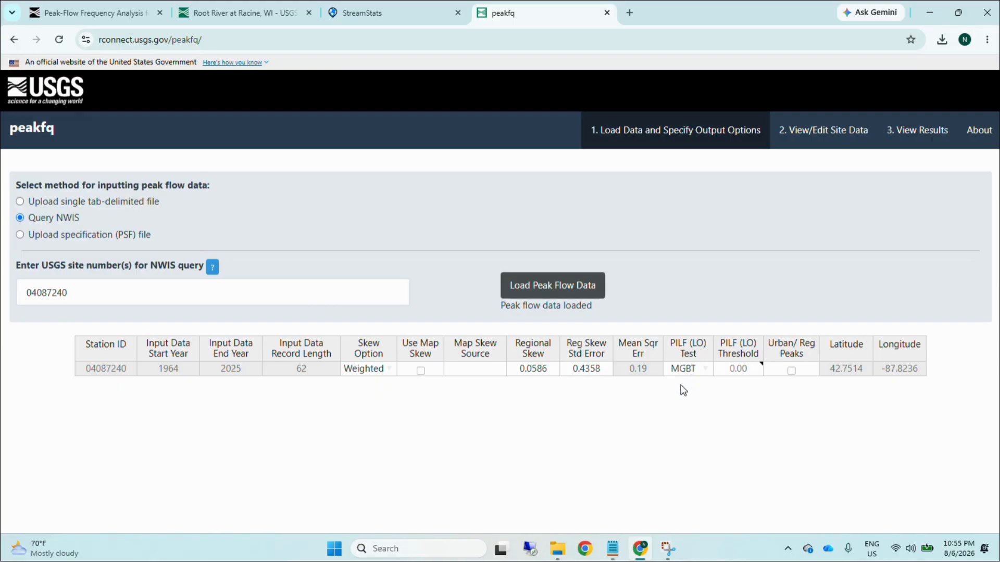
Step: Check station 04087240's LOType and Urb/Reg settings in the PSF file and enable Urban/Reg Peaks for it in peakfq
click(613, 549)
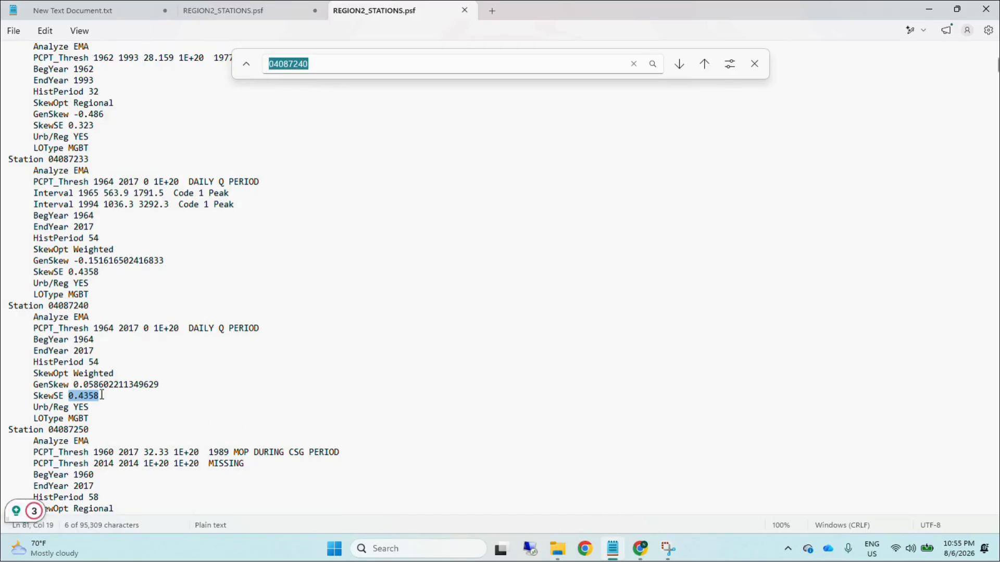
drag(88, 418, 75, 418)
click(53, 407)
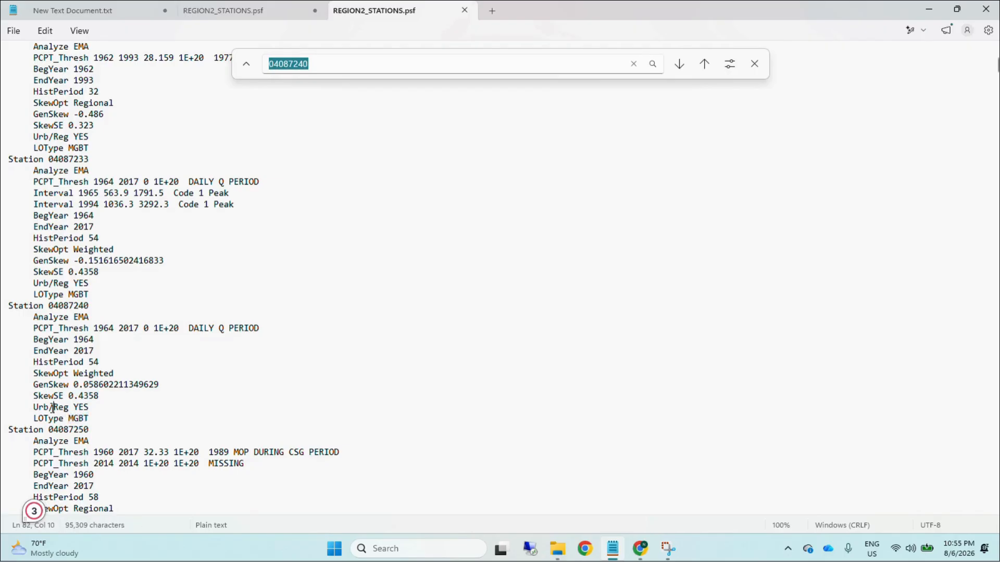
double_click(75, 407)
click(348, 440)
click(640, 548)
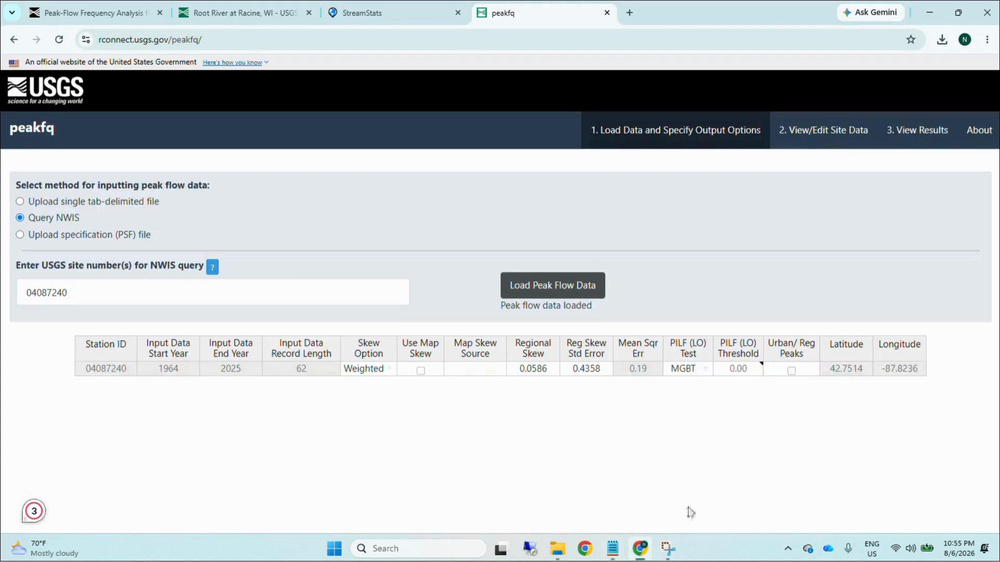
click(792, 371)
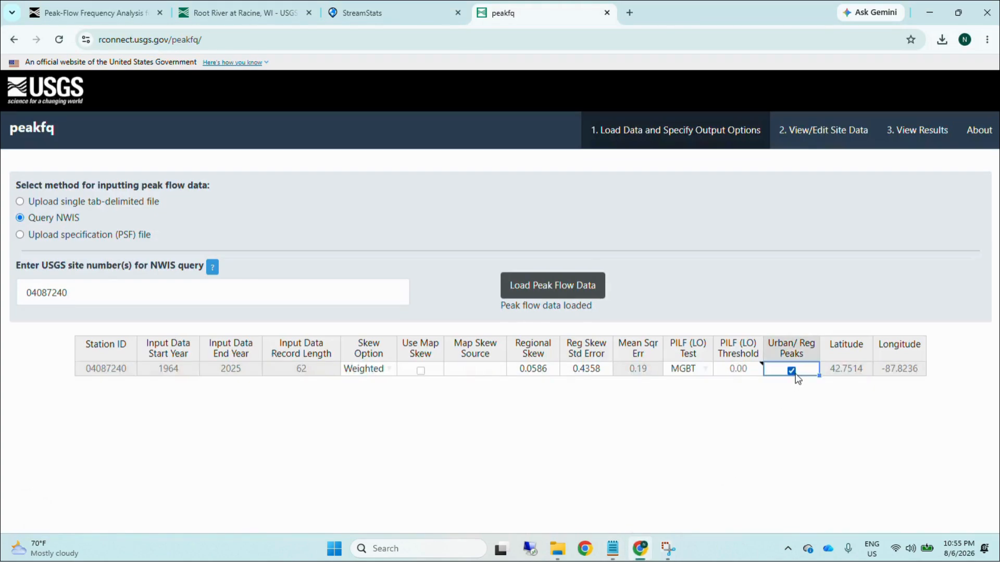
click(760, 407)
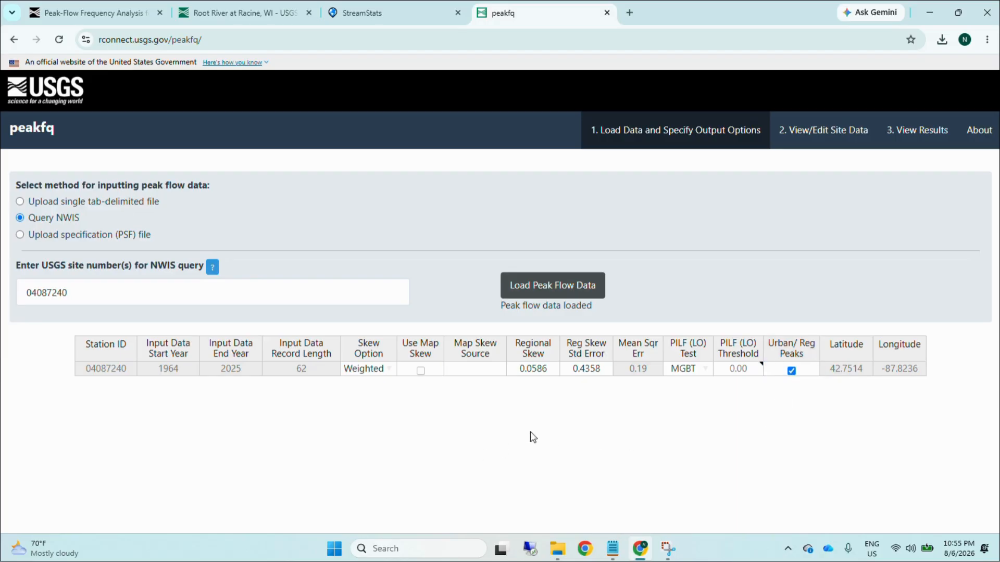
Step: Set the base file name to Flood Frequency Analysis in the output options and run the analysis
click(825, 131)
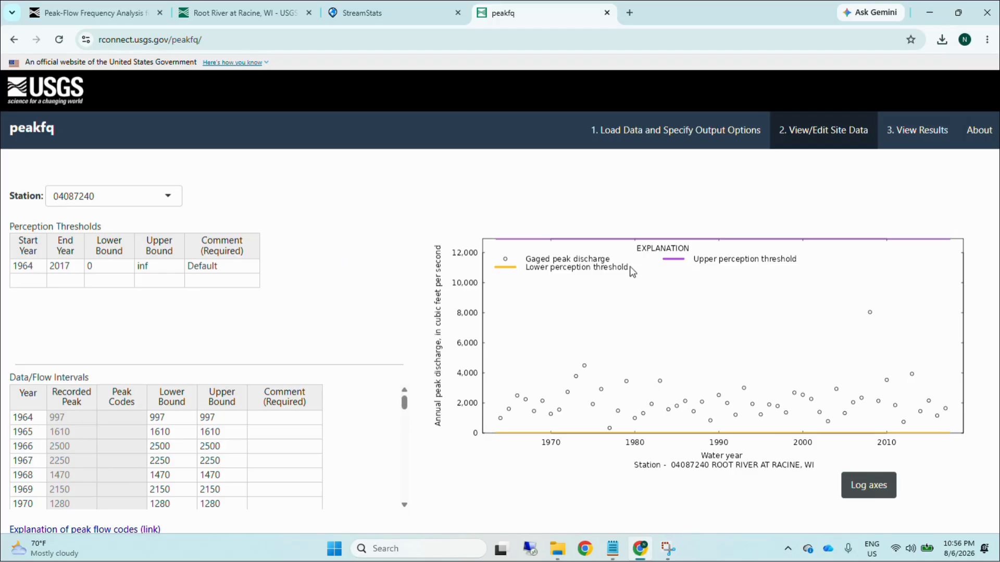
click(622, 130)
scroll(360, 292, down, 3)
click(178, 404)
click(123, 436)
scroll(357, 305, down, 3)
scroll(374, 318, down, 1)
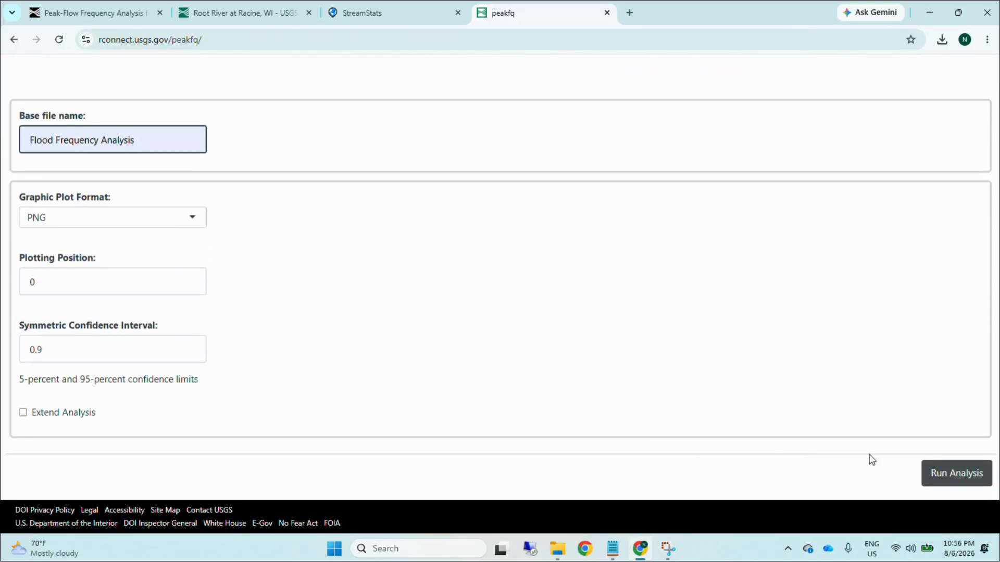
click(934, 474)
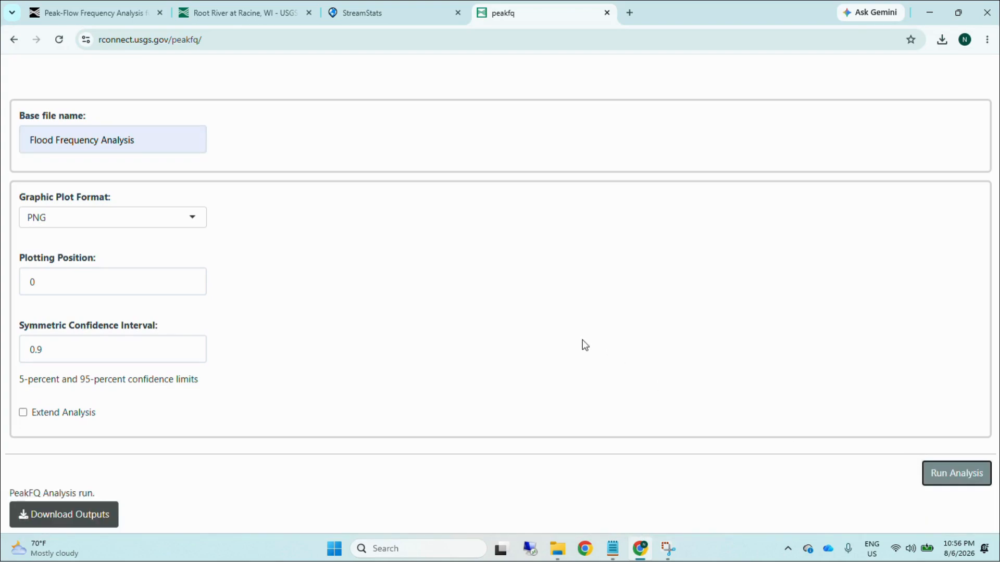
Step: Download the analysis outputs and open the Flood Frequency Analysis_log text file from the downloaded archive
scroll(316, 362, down, 1)
click(98, 475)
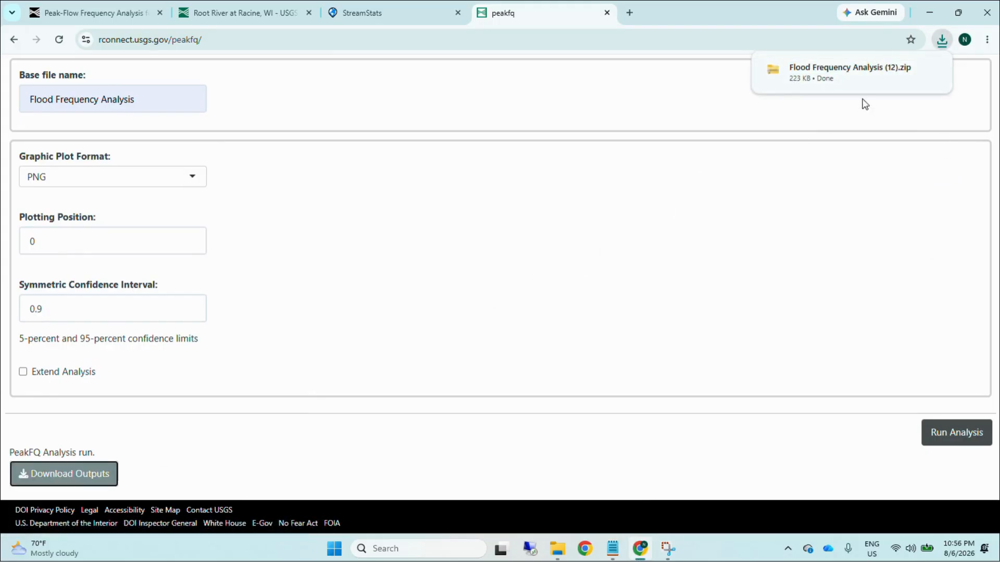
click(929, 69)
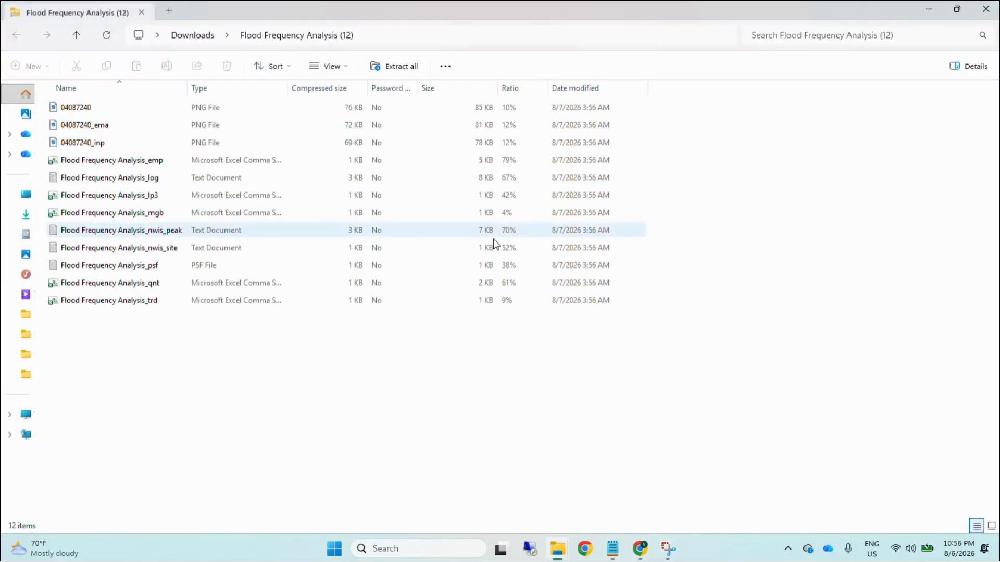
double_click(152, 176)
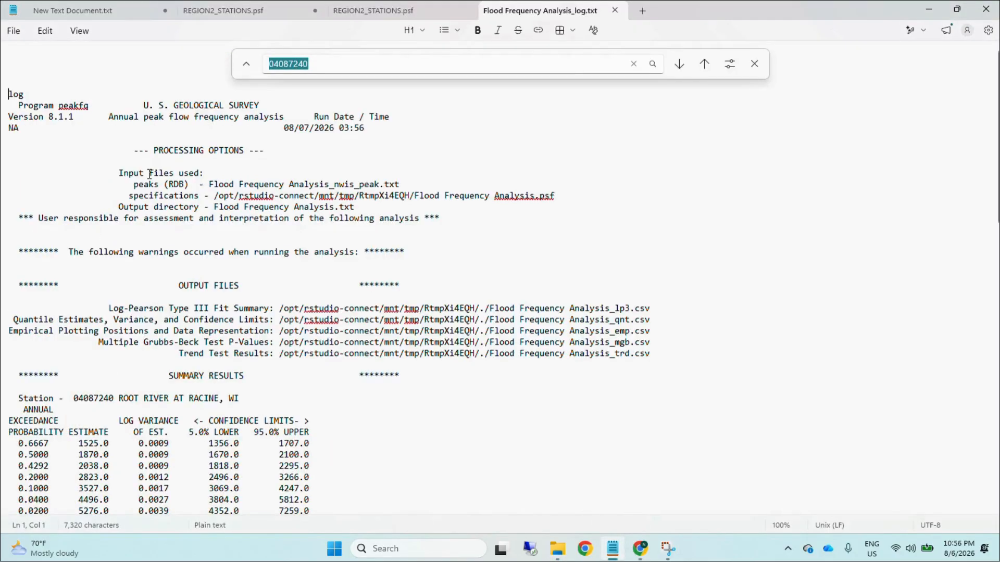
Step: Close the find bar and examine the flow estimate for the 0.0100 exceedance probability in the log's summary results
click(634, 64)
click(687, 206)
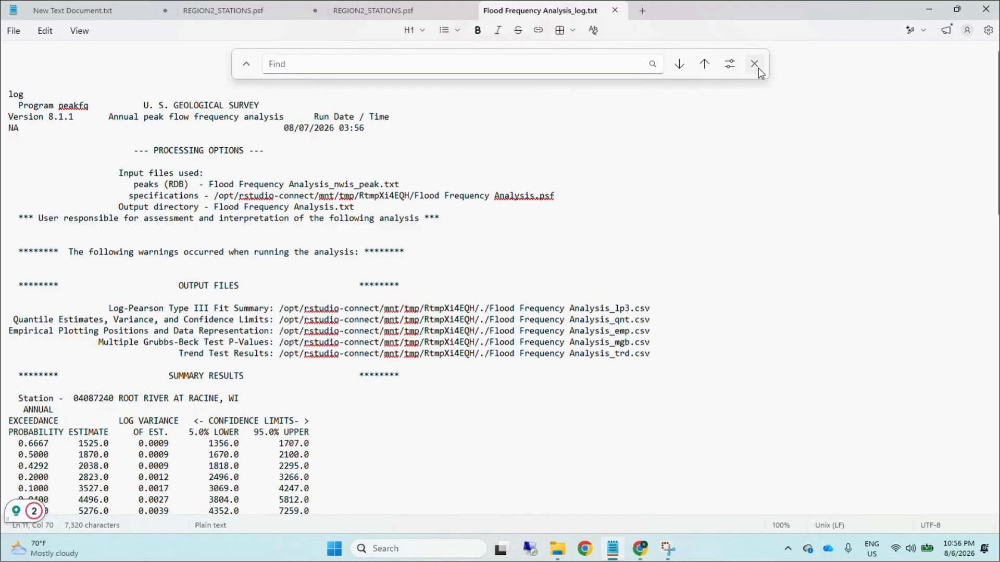
click(757, 66)
click(630, 182)
scroll(291, 326, down, 2)
scroll(291, 326, down, 2)
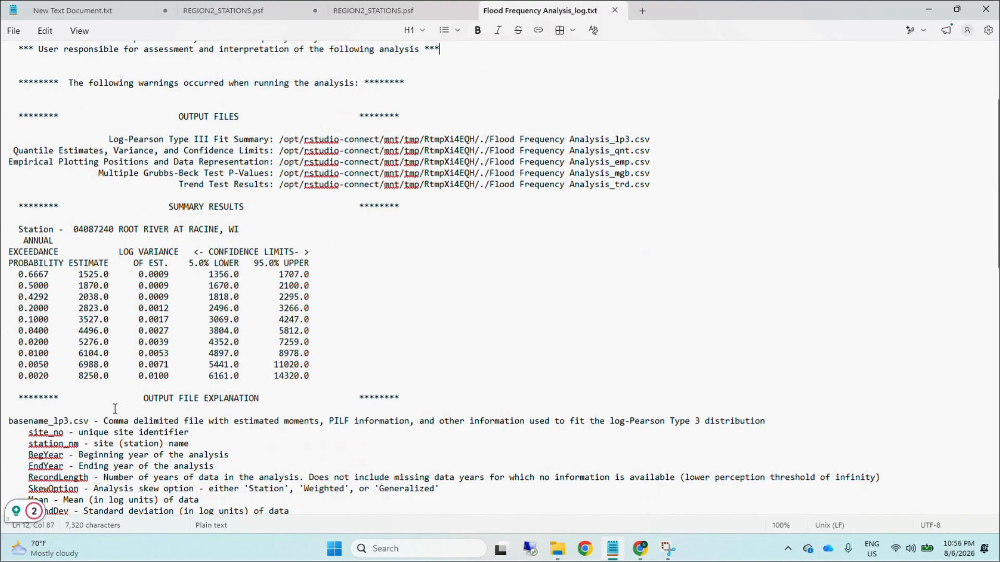
click(455, 340)
drag(15, 351, 319, 356)
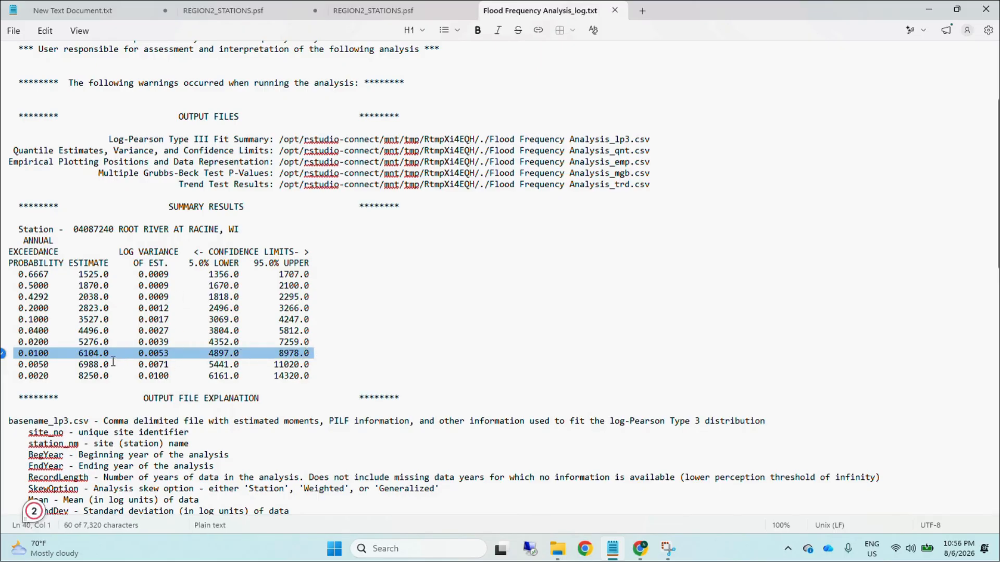
click(70, 363)
drag(78, 353, 113, 354)
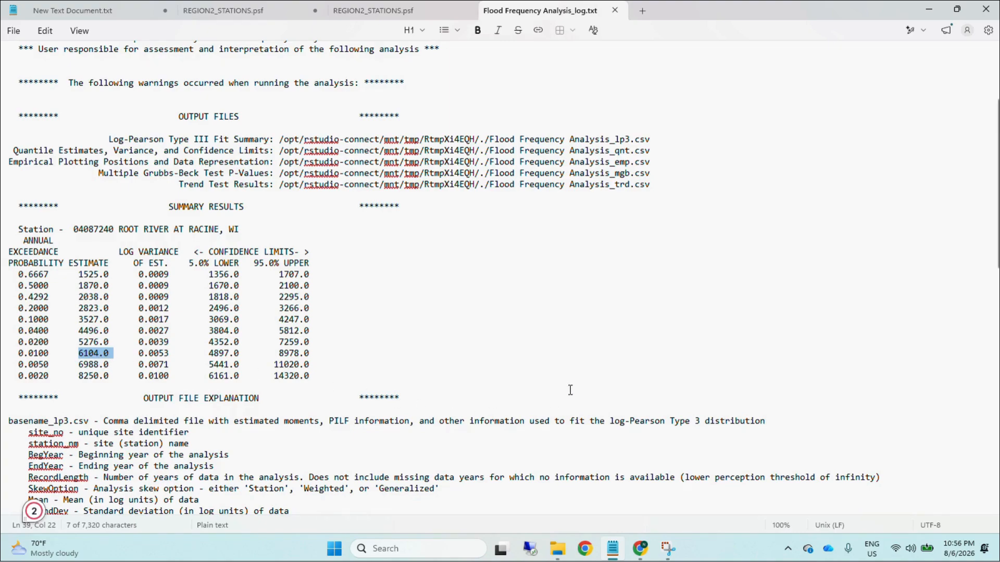
Step: Switch to StreamStats and open the gage page for Root River at Racine, showing its gage information
mouse_move(640, 548)
click(619, 496)
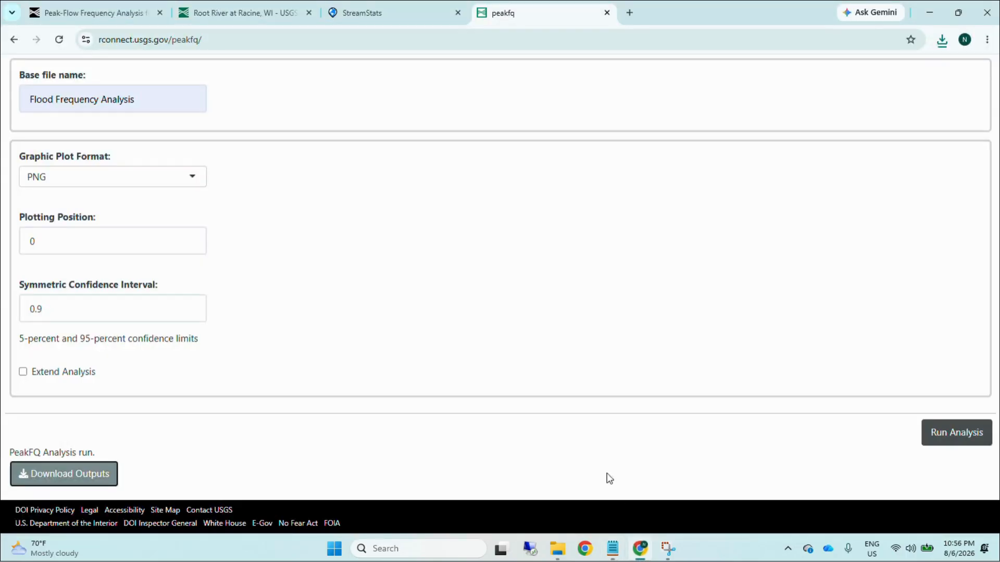
click(372, 13)
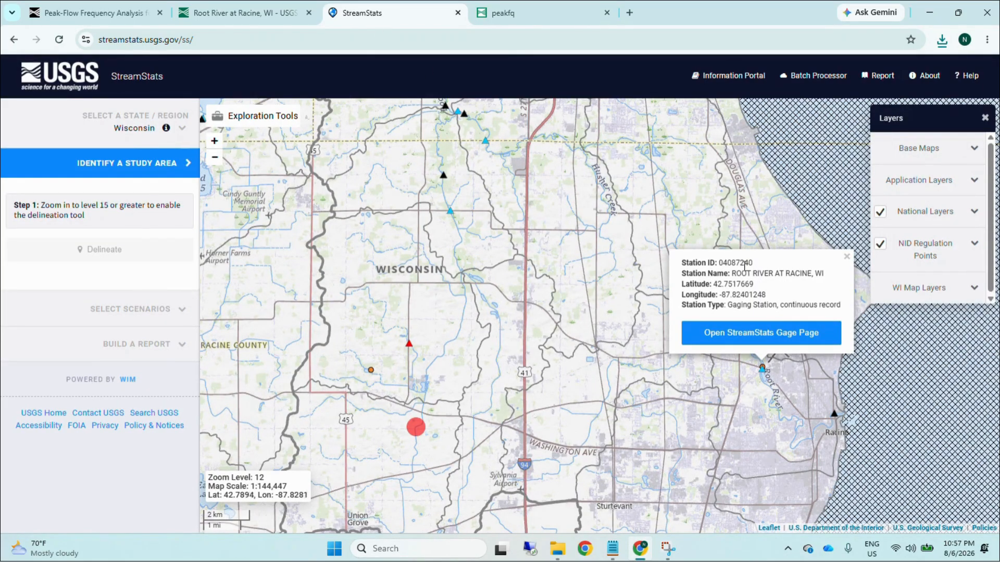
click(760, 337)
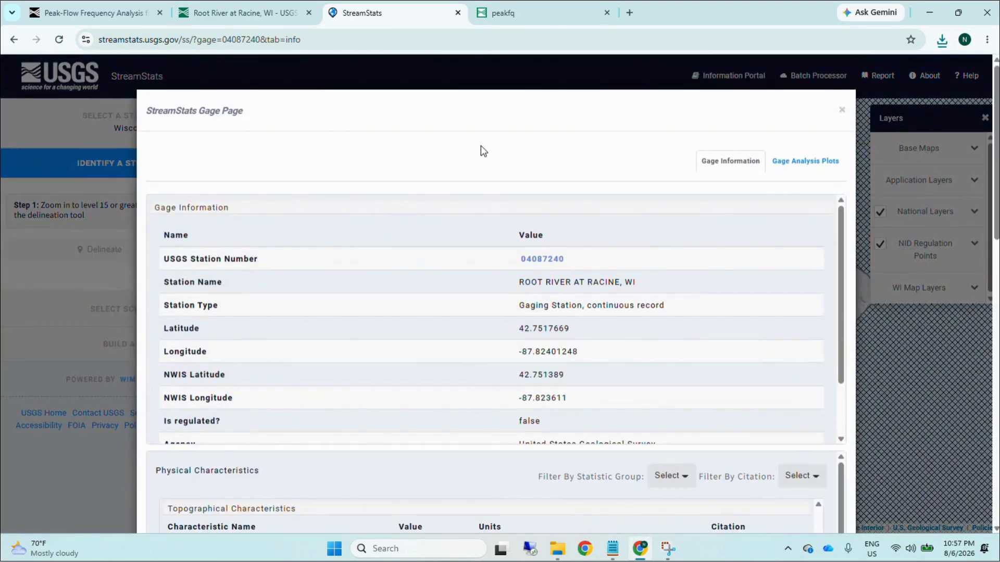
click(783, 161)
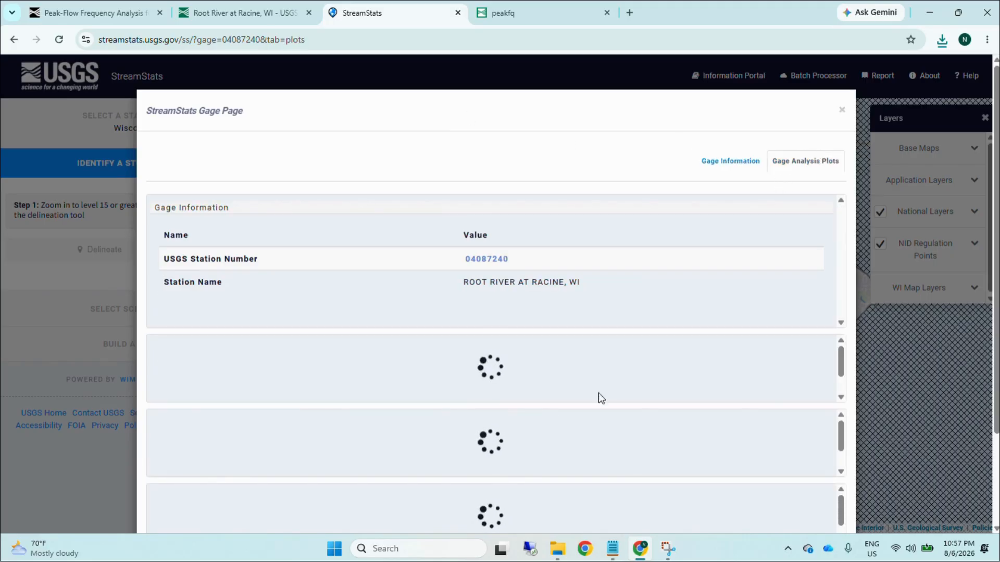
click(730, 162)
Step: Filter the gage page's Streamflow Statistics by statistic group to show only Peak-Flow Statistics
scroll(448, 247, up, 2)
scroll(448, 263, down, 1)
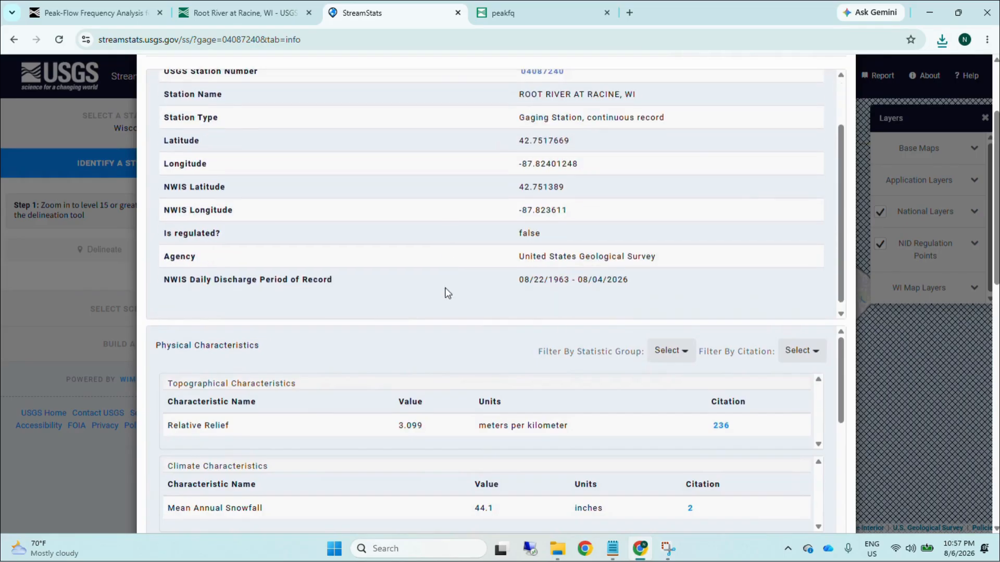
scroll(446, 324, down, 2)
scroll(367, 279, down, 3)
scroll(316, 503, down, 1)
scroll(364, 459, up, 1)
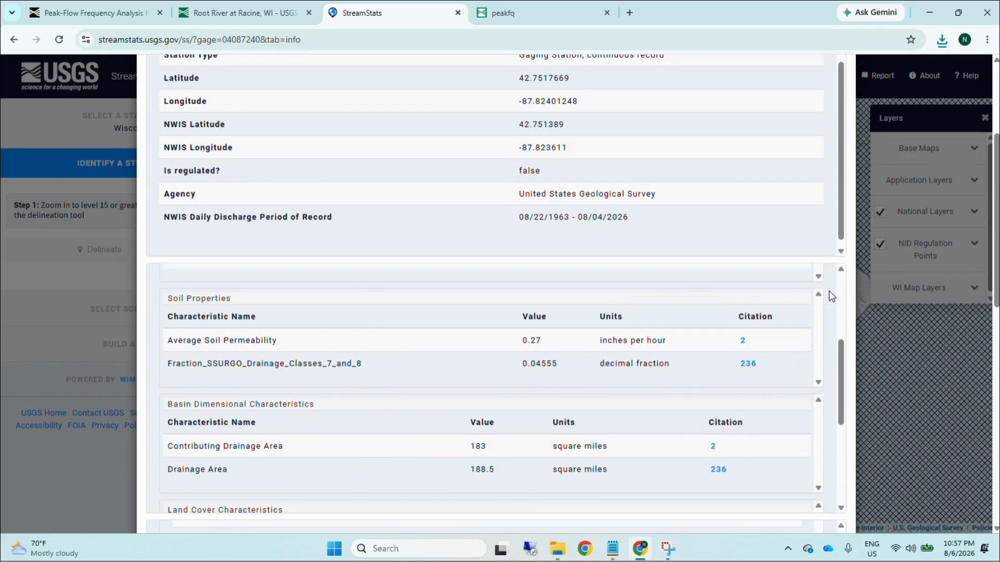
scroll(819, 295, down, 3)
click(560, 366)
click(594, 425)
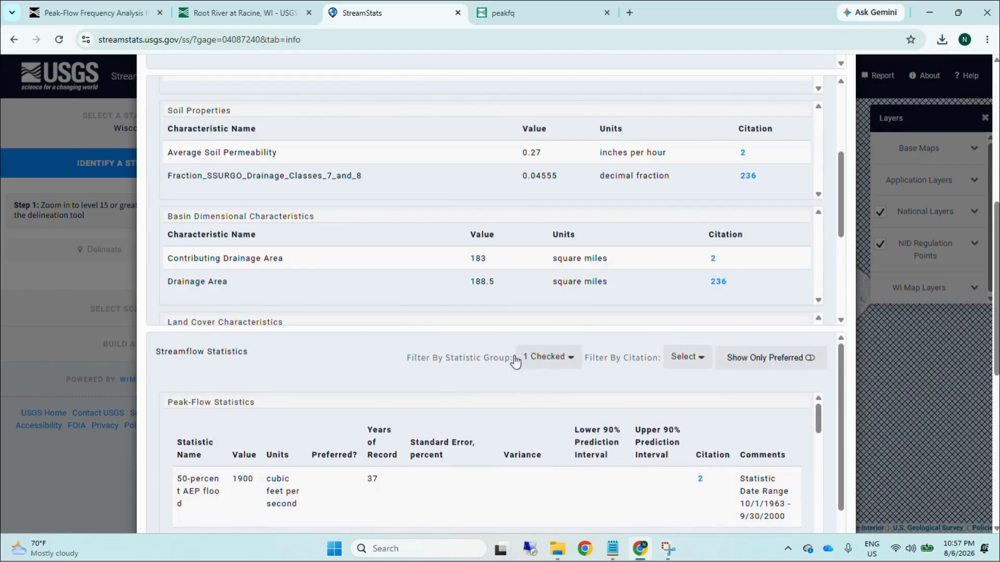
Step: Find the 1-percent AEP flood for the 1964–2017 date range in the Peak-Flow Statistics and highlight its value
scroll(286, 362, down, 2)
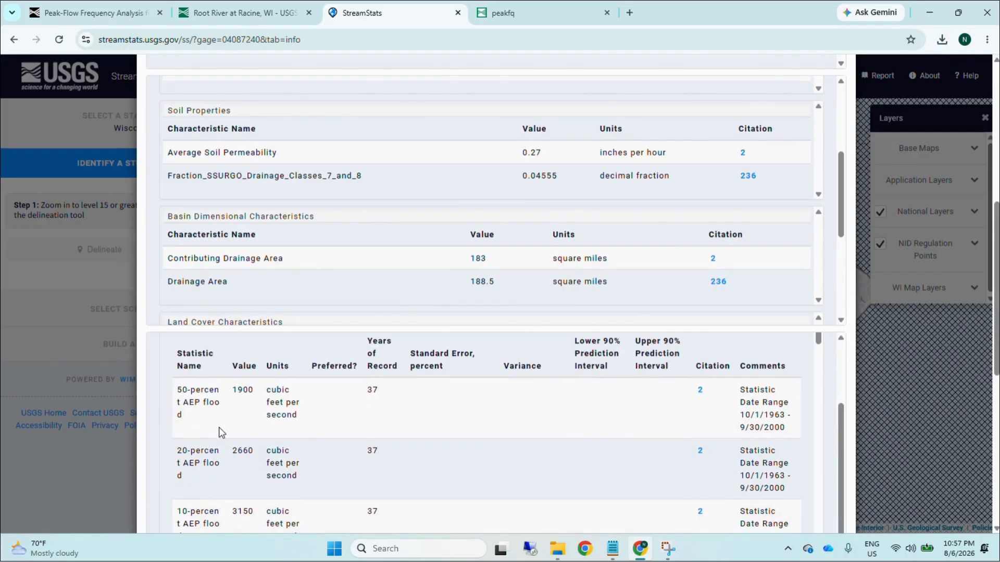
scroll(848, 306, down, 2)
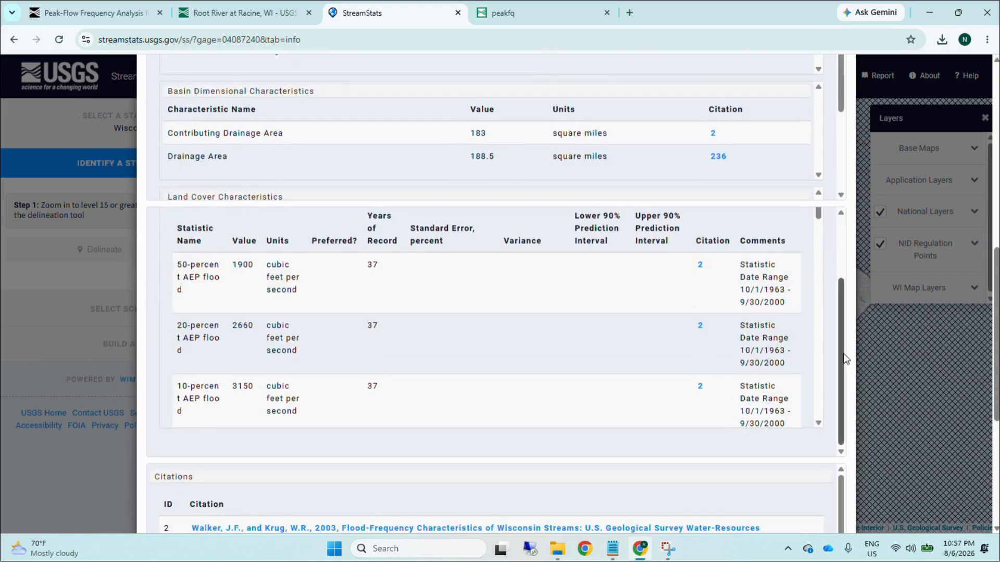
scroll(819, 224, down, 2)
drag(820, 224, 829, 291)
scroll(781, 312, down, 1)
scroll(780, 313, down, 6)
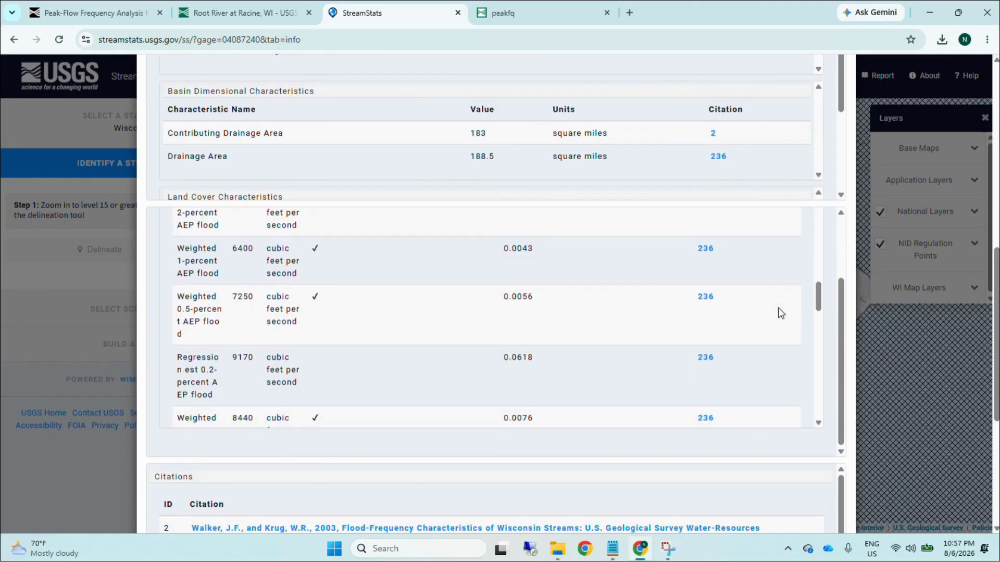
scroll(779, 309, down, 2)
drag(792, 246, 732, 253)
click(236, 340)
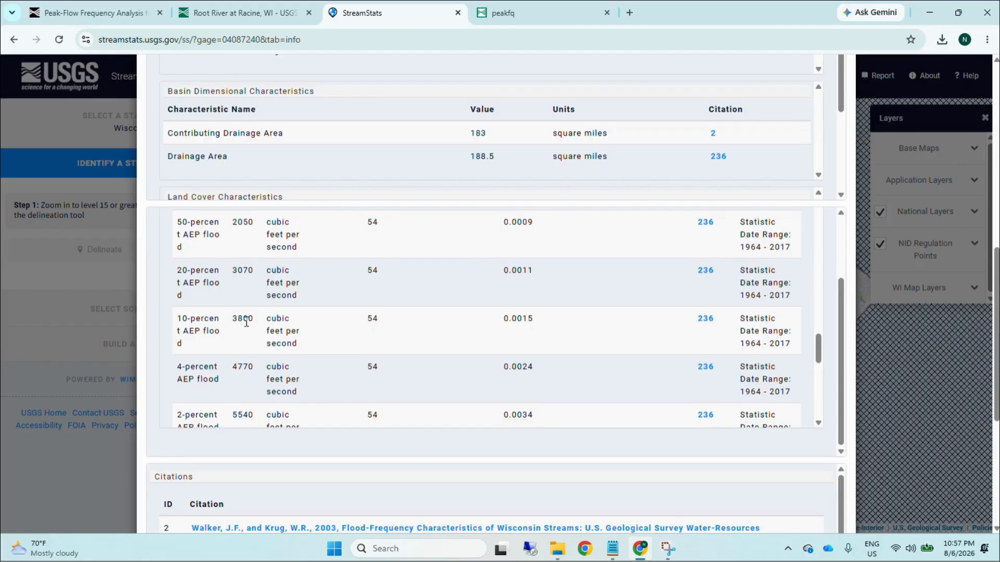
scroll(246, 321, down, 2)
double_click(788, 361)
click(232, 342)
drag(175, 341, 260, 344)
click(252, 338)
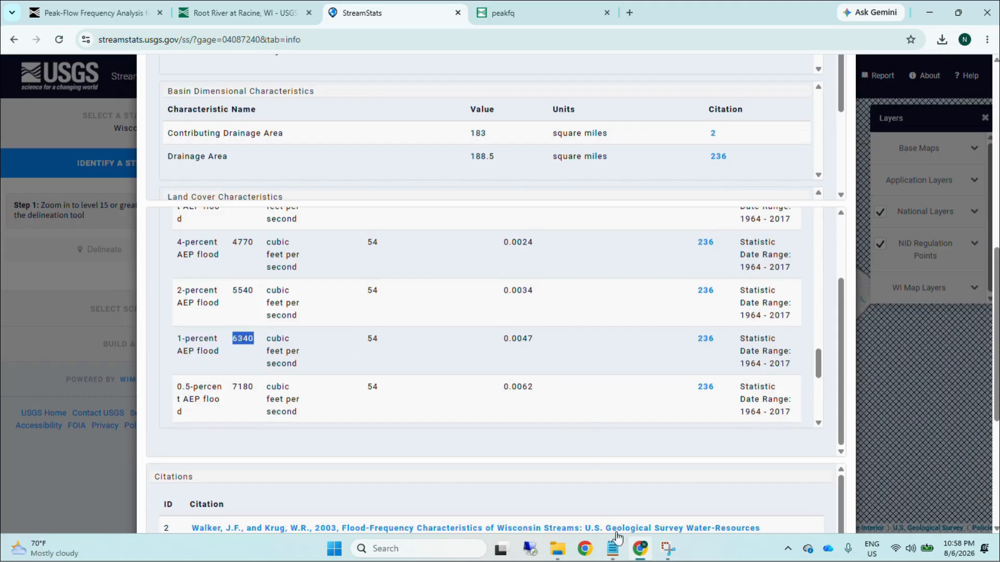
Step: Switch to the Flood Frequency Analysis log in Notepad and highlight the full 0.0100 exceedance probability row in the summary results
click(613, 548)
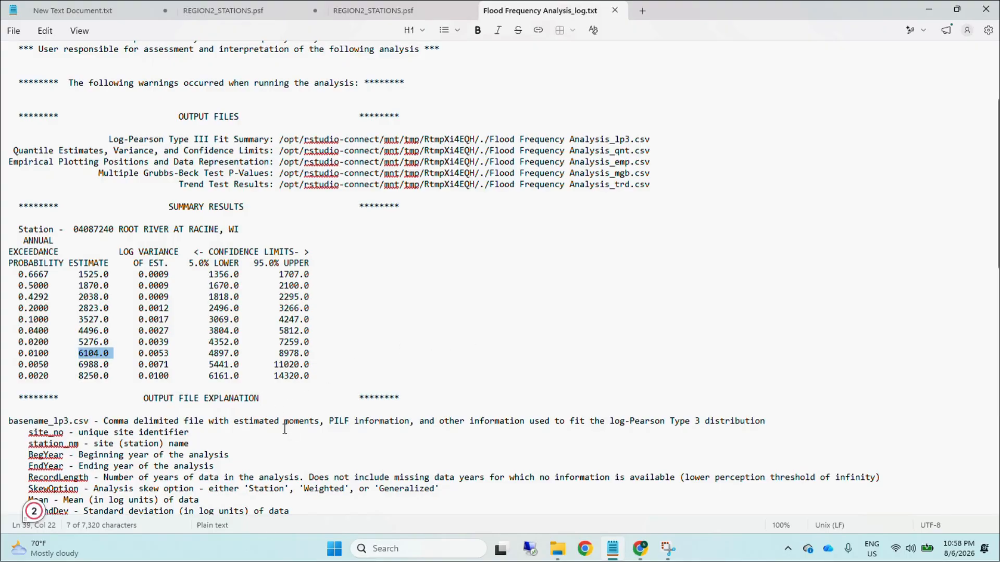
click(51, 366)
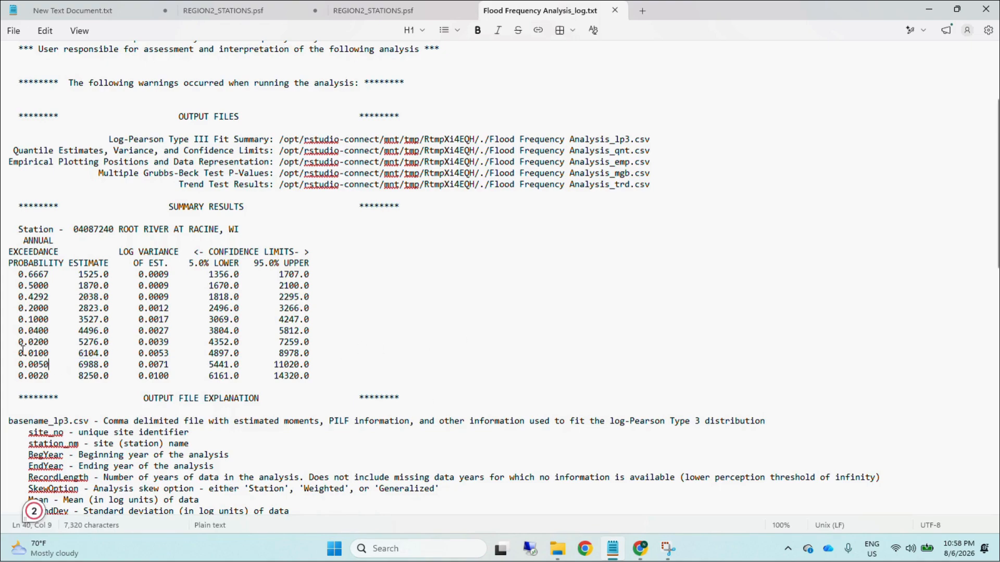
drag(25, 350, 312, 353)
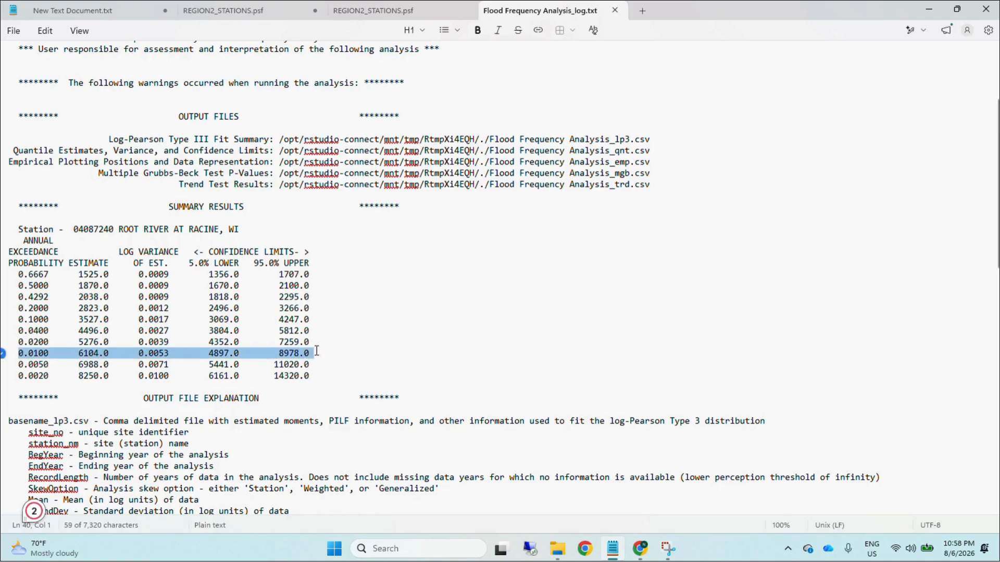
click(410, 346)
Step: Switch to the Flood Frequency Analysis (12) output folder in File Explorer and open the 04087240 PNG plot in a maximized window
click(648, 558)
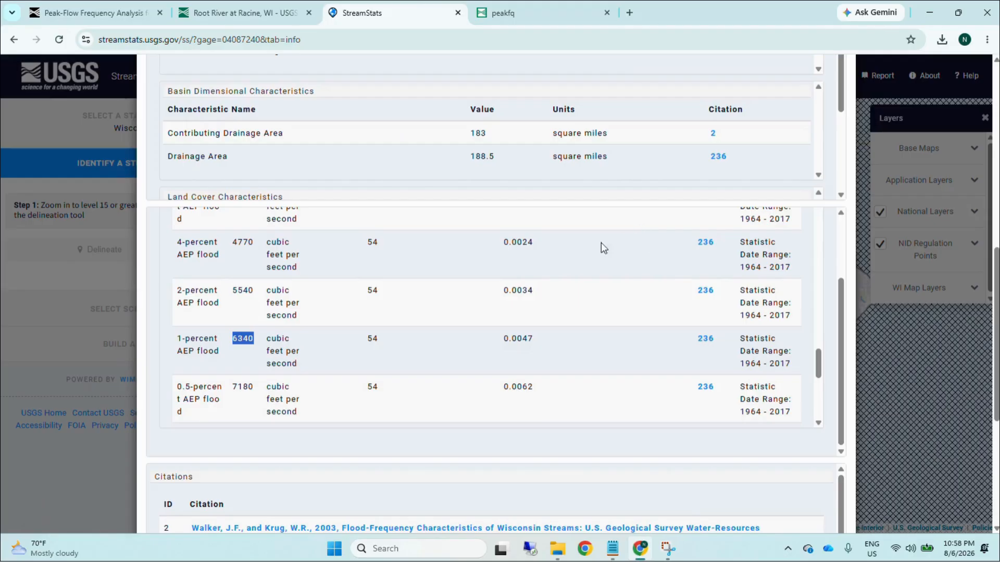
click(592, 19)
mouse_move(557, 548)
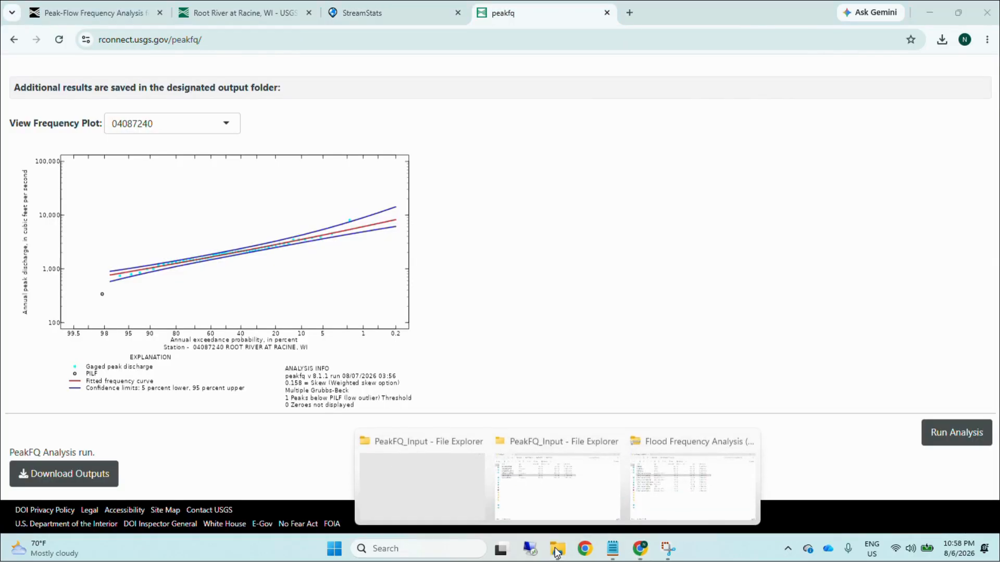
click(658, 486)
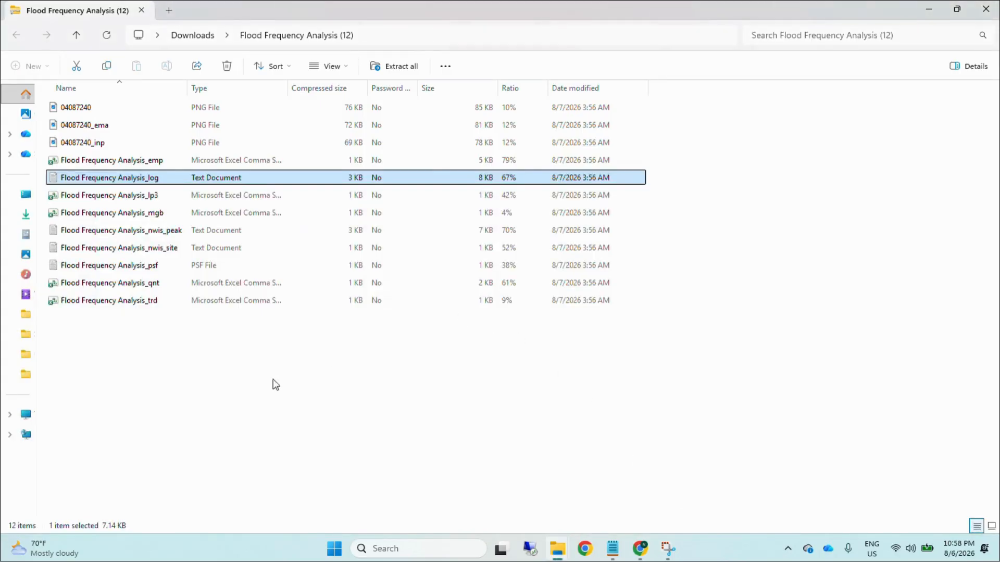
double_click(83, 107)
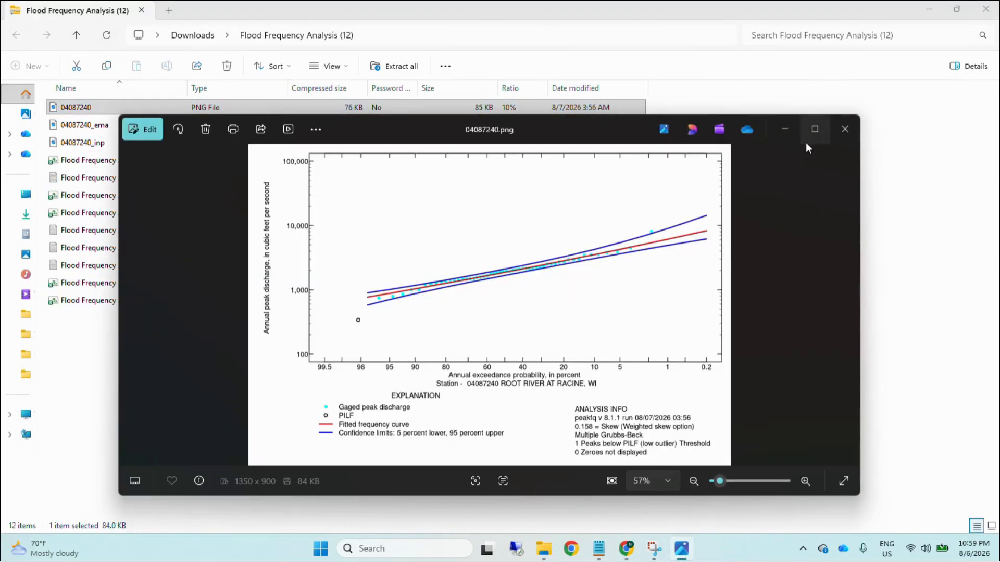
click(814, 129)
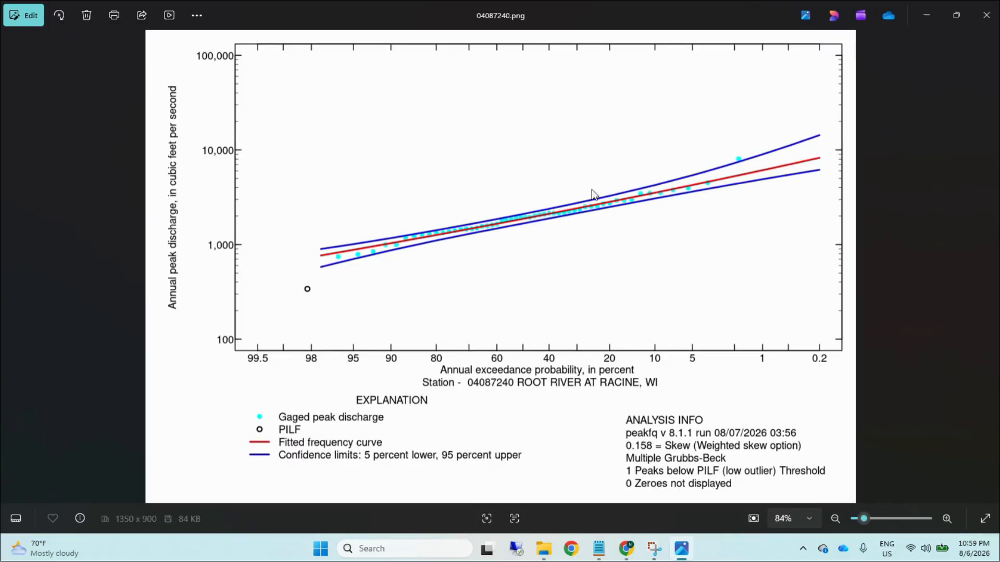
Step: Examine the frequency plot's fitted curve, confidence limits and gaged peaks up close, and close the image
scroll(750, 152, up, 4)
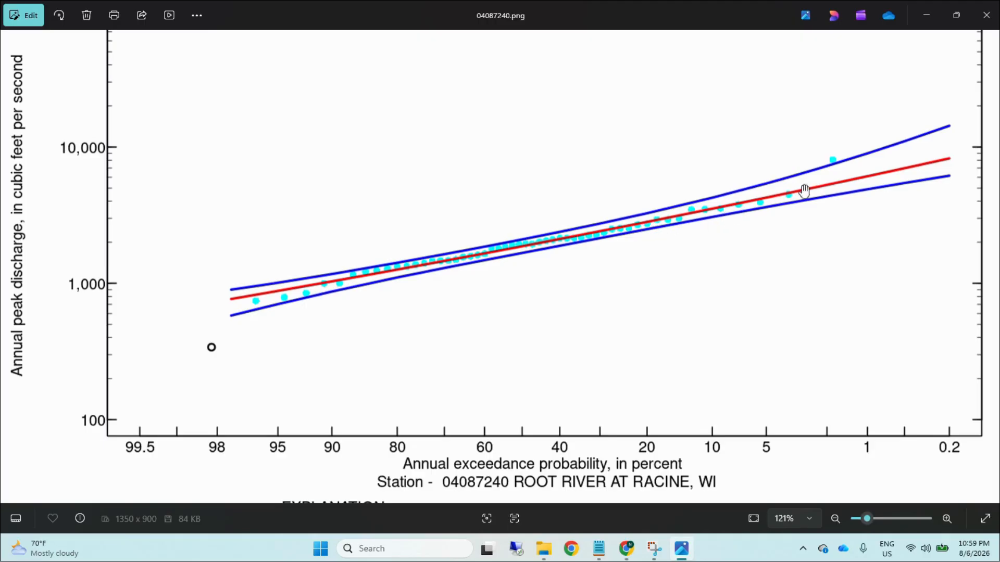
scroll(452, 284, down, 3)
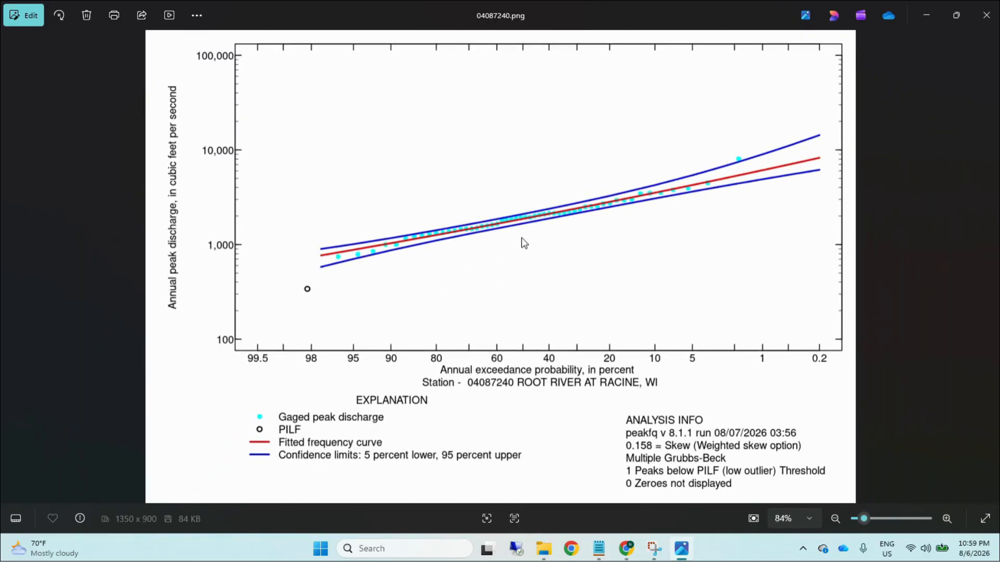
click(985, 15)
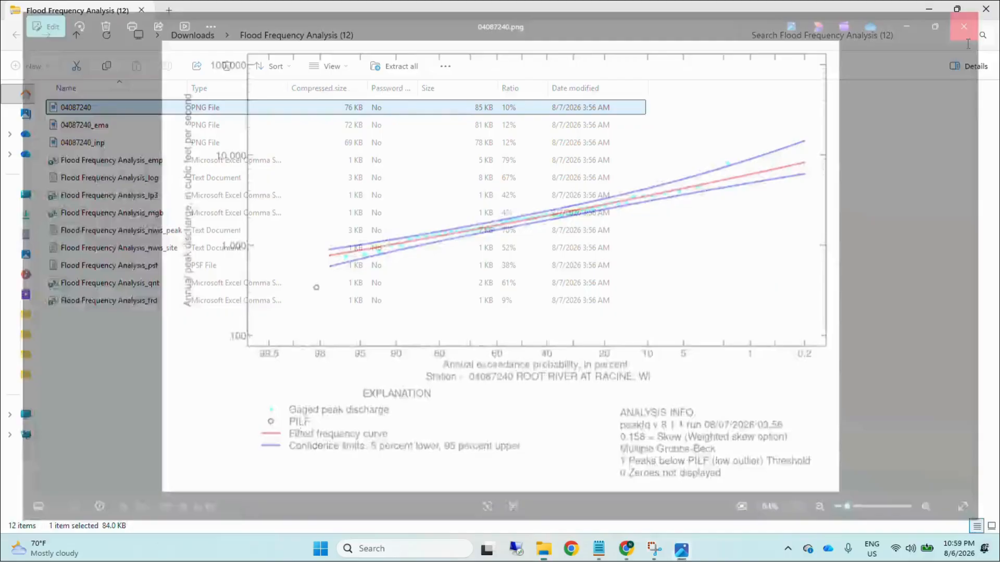